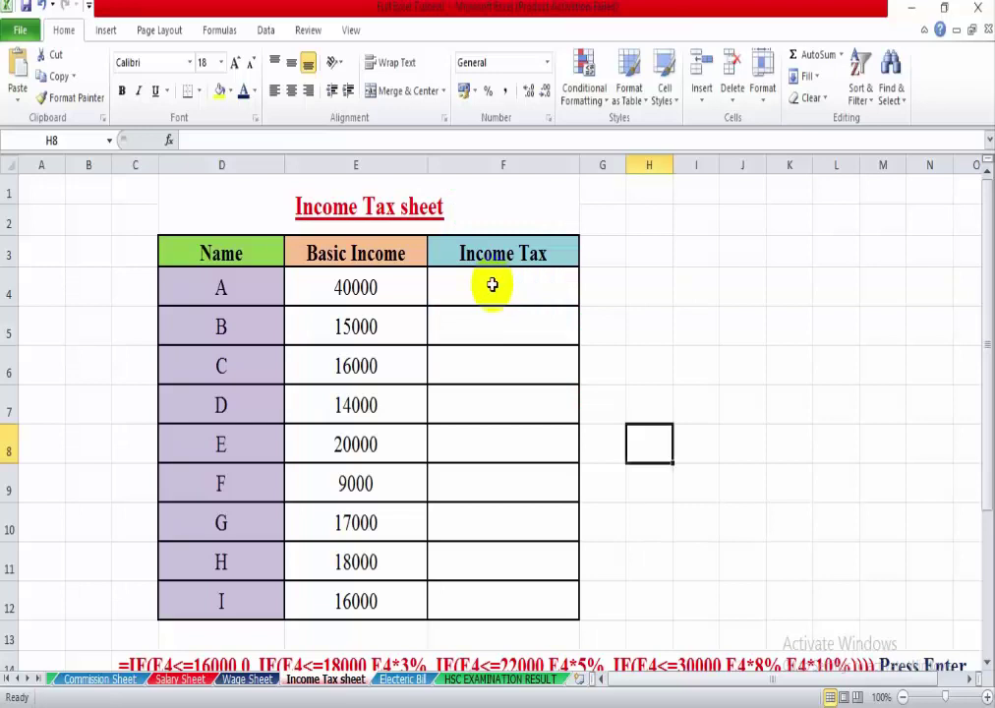
- Start person A's tax formula in F4 as =IF(E4, testing the 40000 basic income
{"action": "left_click", "coordinate": [492, 285]}
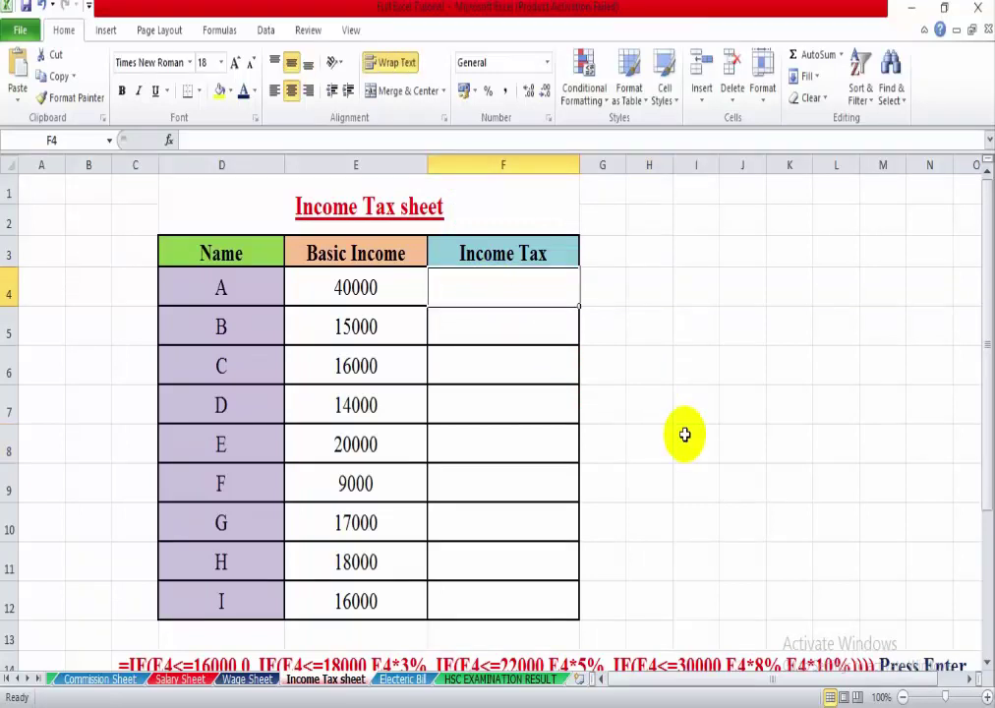
{"action": "type", "text": "="}
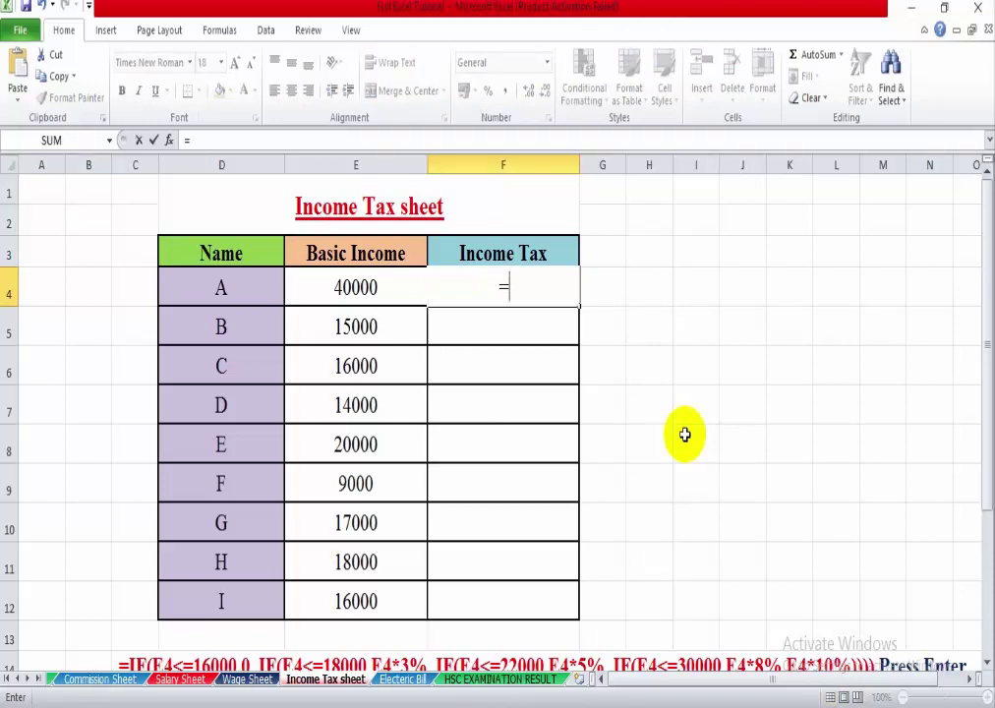
{"action": "type", "text": "IF"}
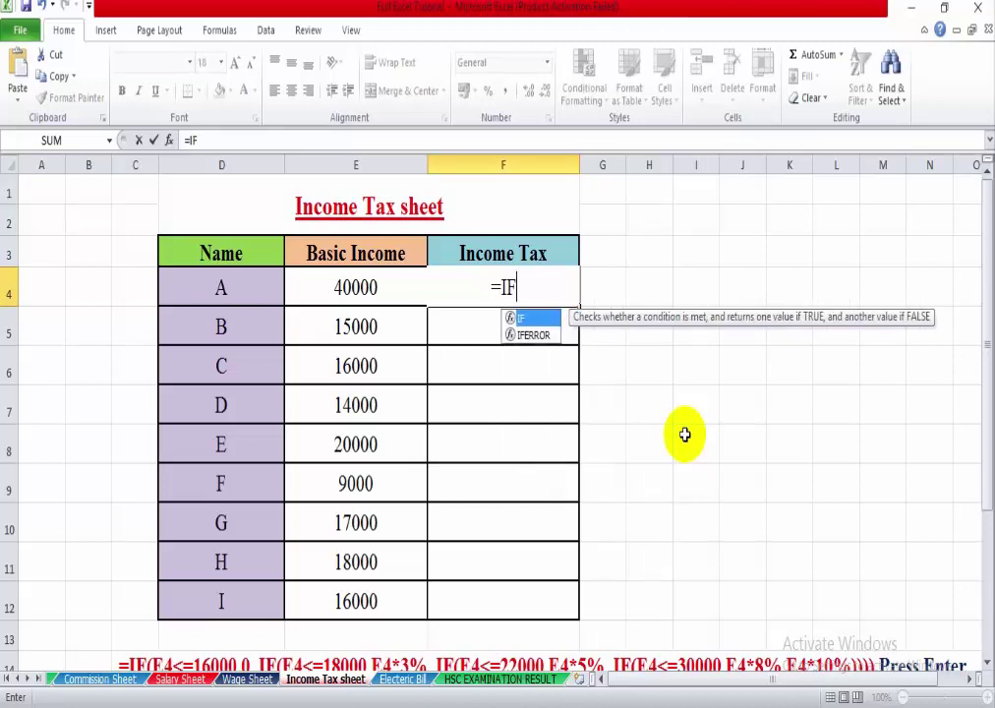
{"action": "type", "text": "("}
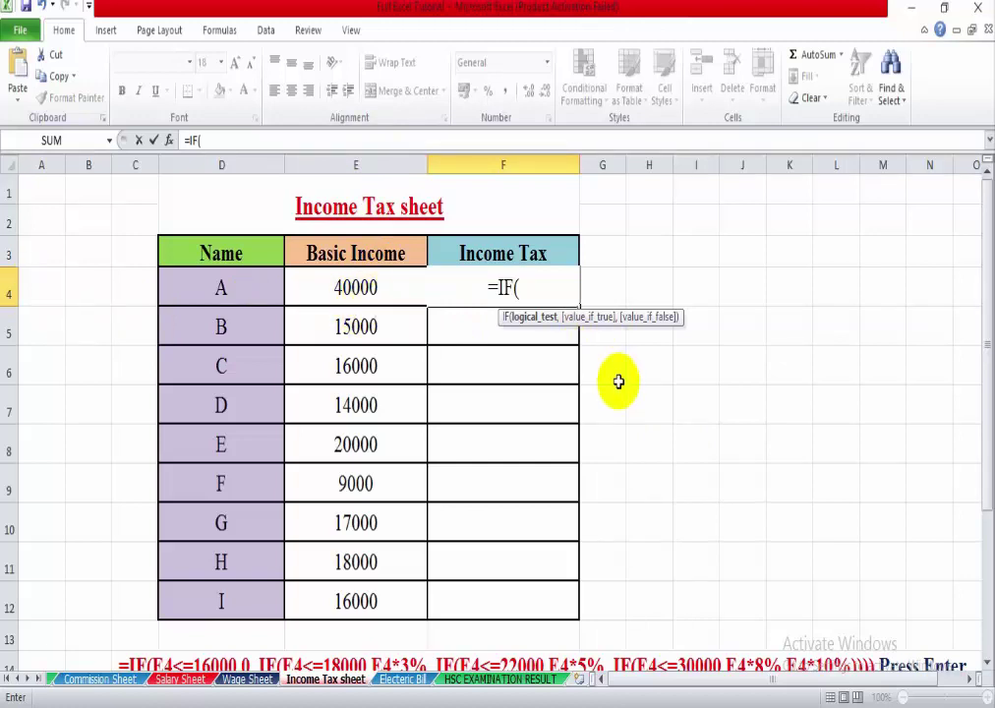
{"action": "type", "text": "E4"}
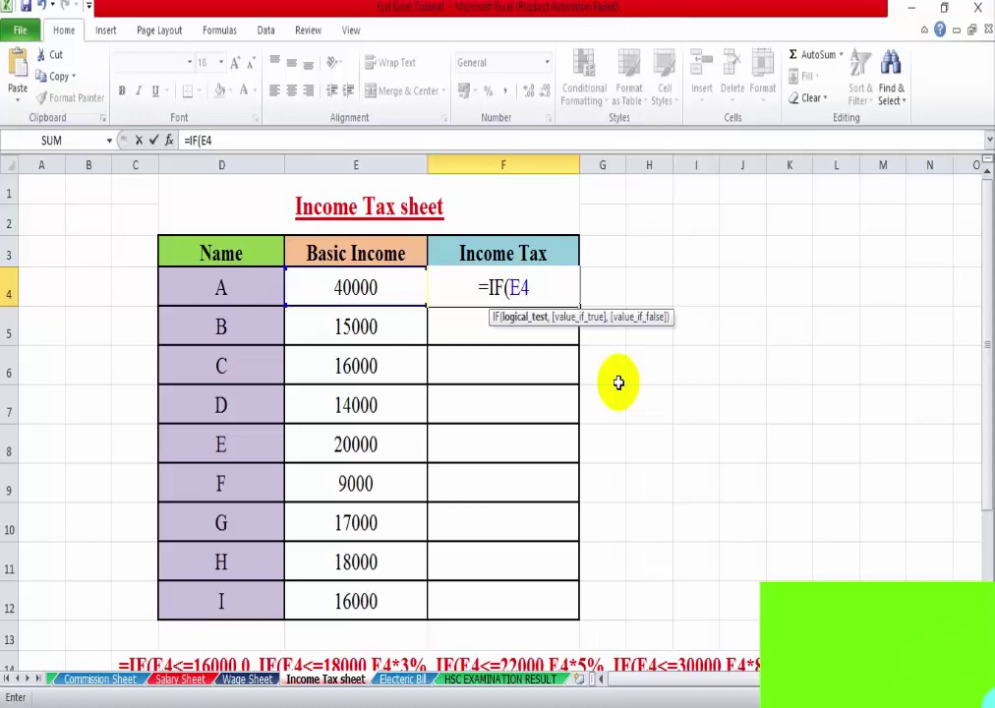
- Add the E4<=16000 test returning 0 tax, then begin the nested IF(E4<=20000 test
{"action": "type", "text": "<"}
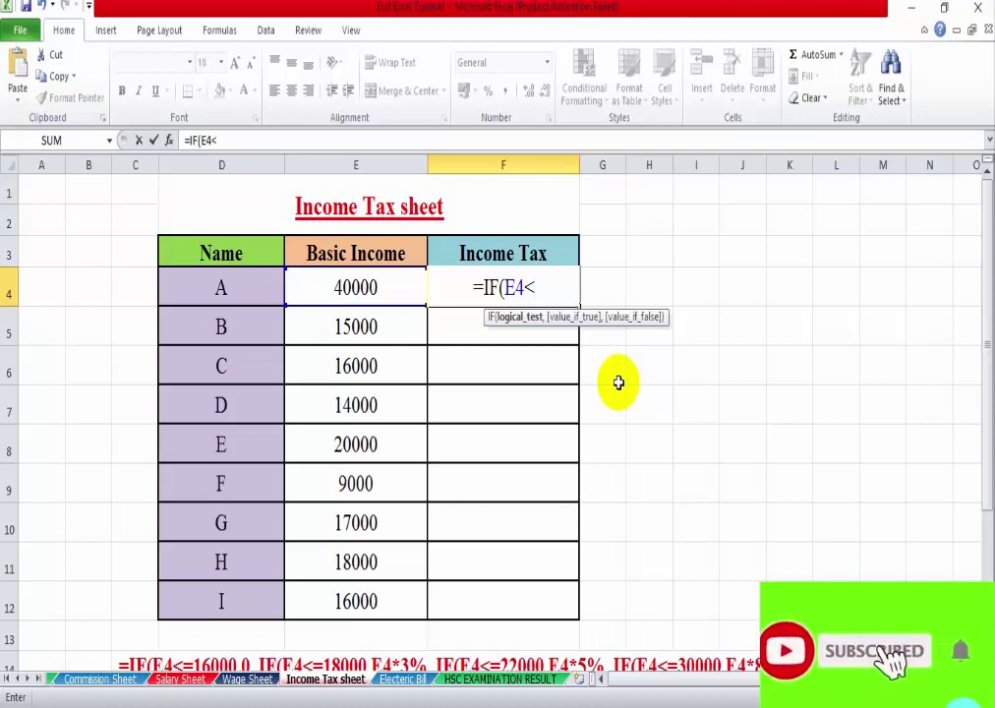
{"action": "type", "text": "="}
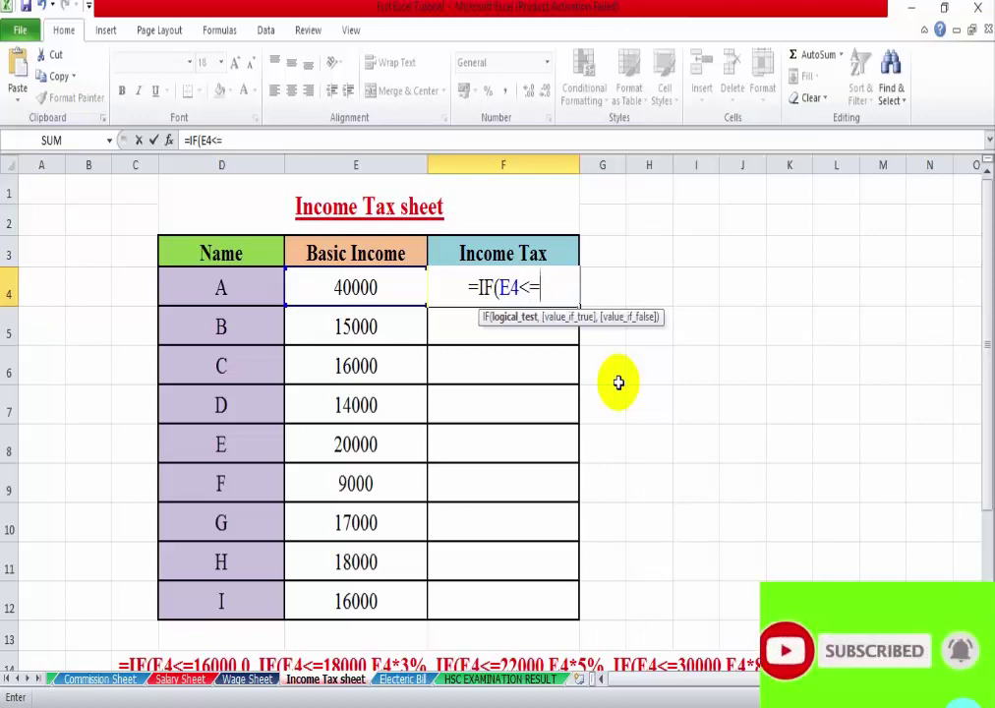
{"action": "type", "text": "16000"}
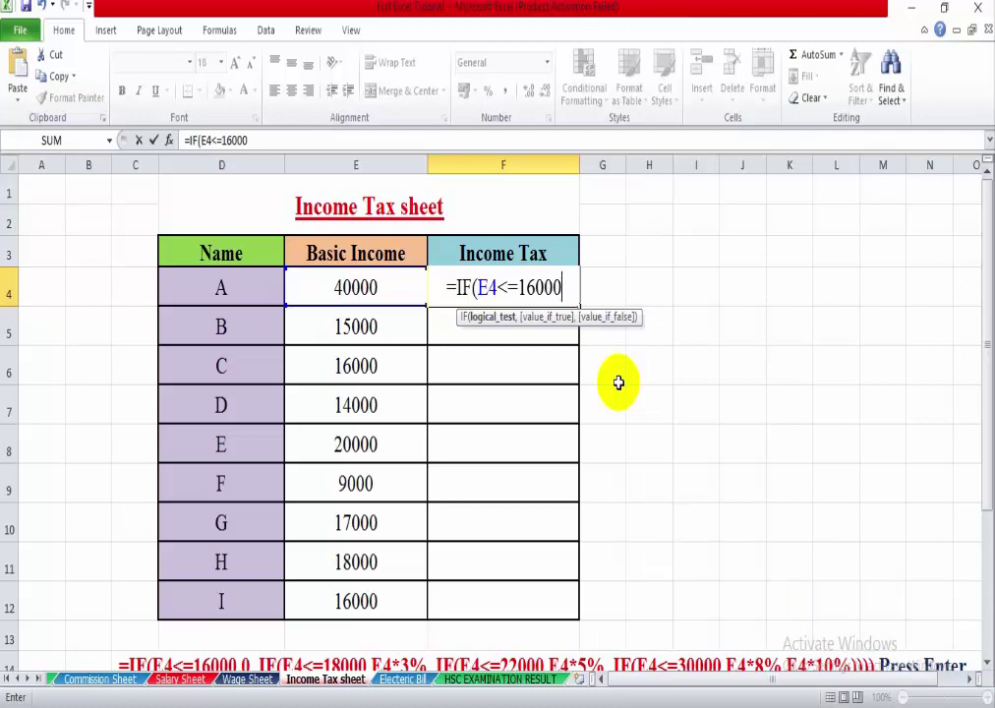
{"action": "type", "text": ","}
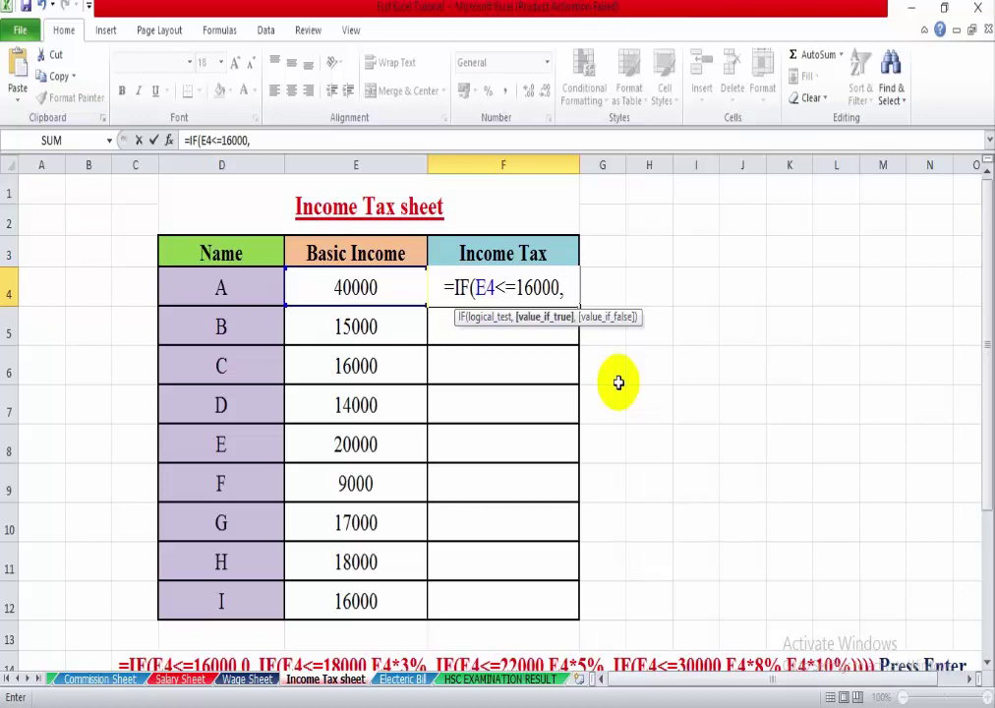
{"action": "type", "text": "0"}
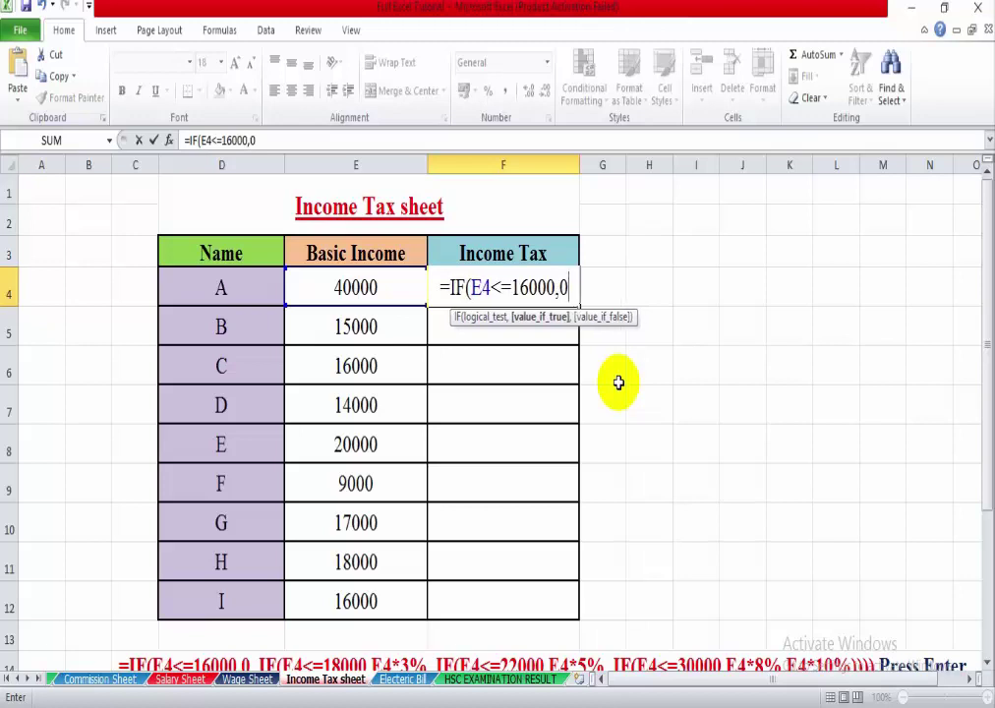
{"action": "type", "text": ","}
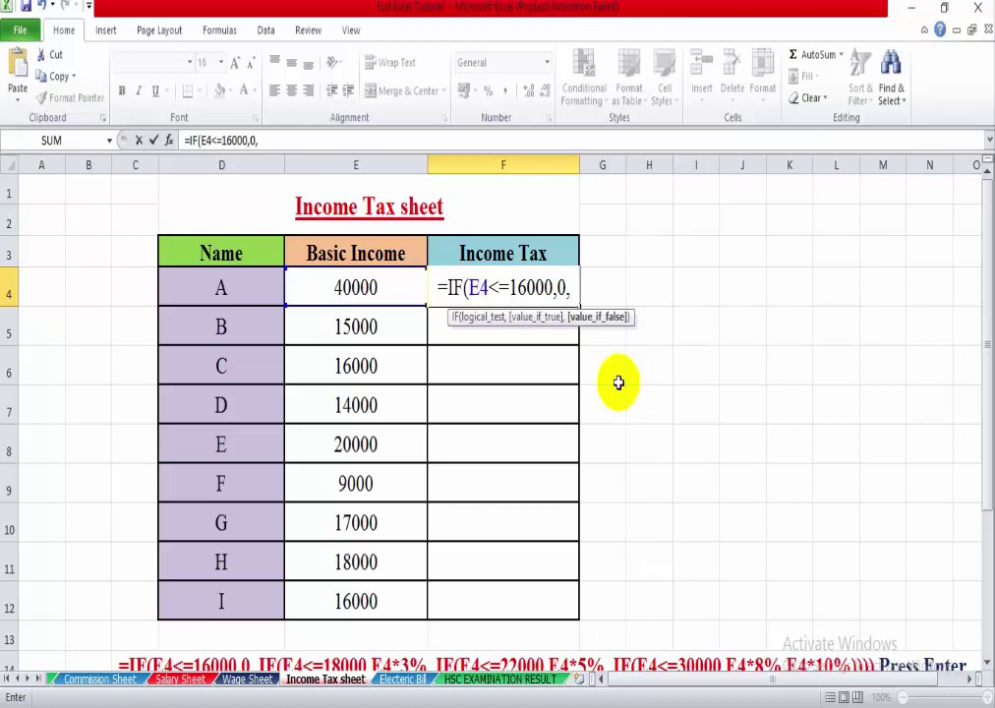
{"action": "type", "text": "IF"}
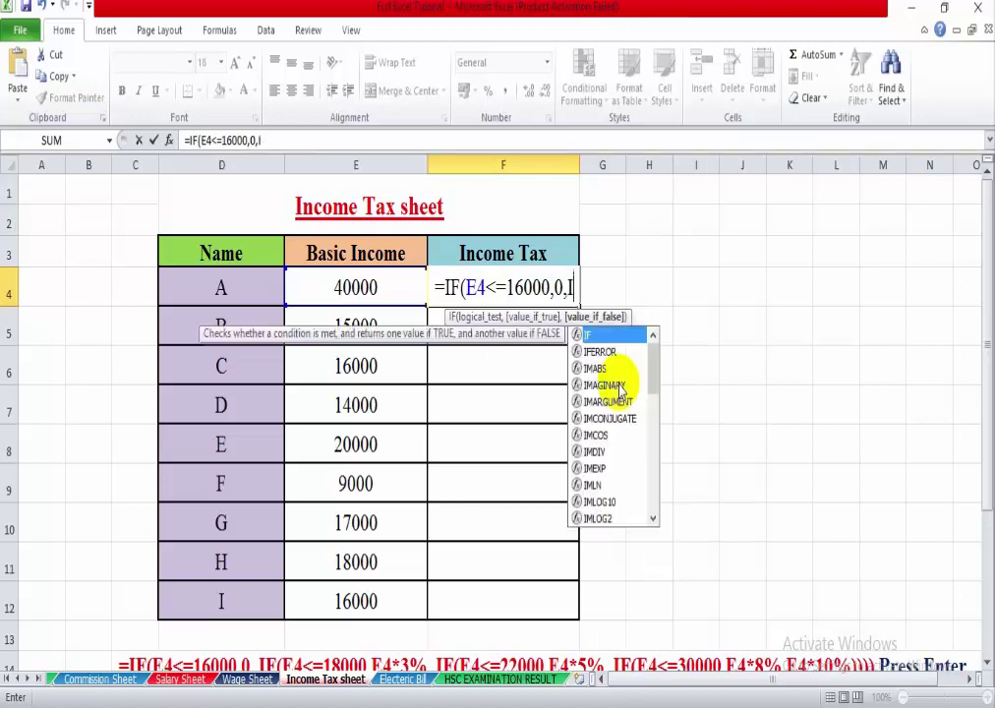
{"action": "type", "text": "("}
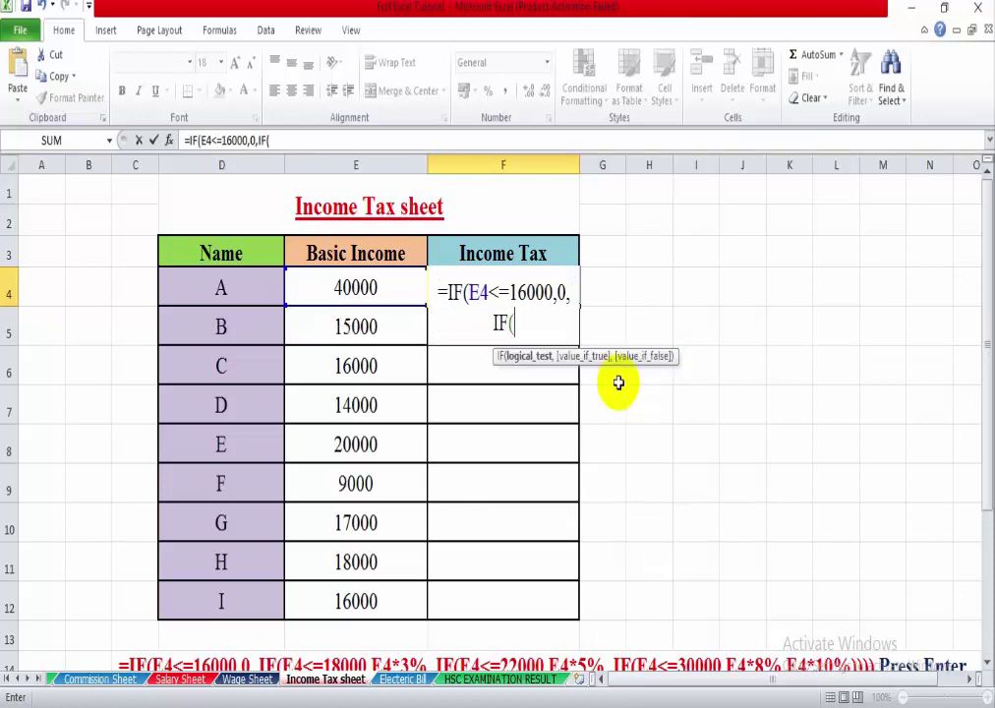
{"action": "type", "text": "E4"}
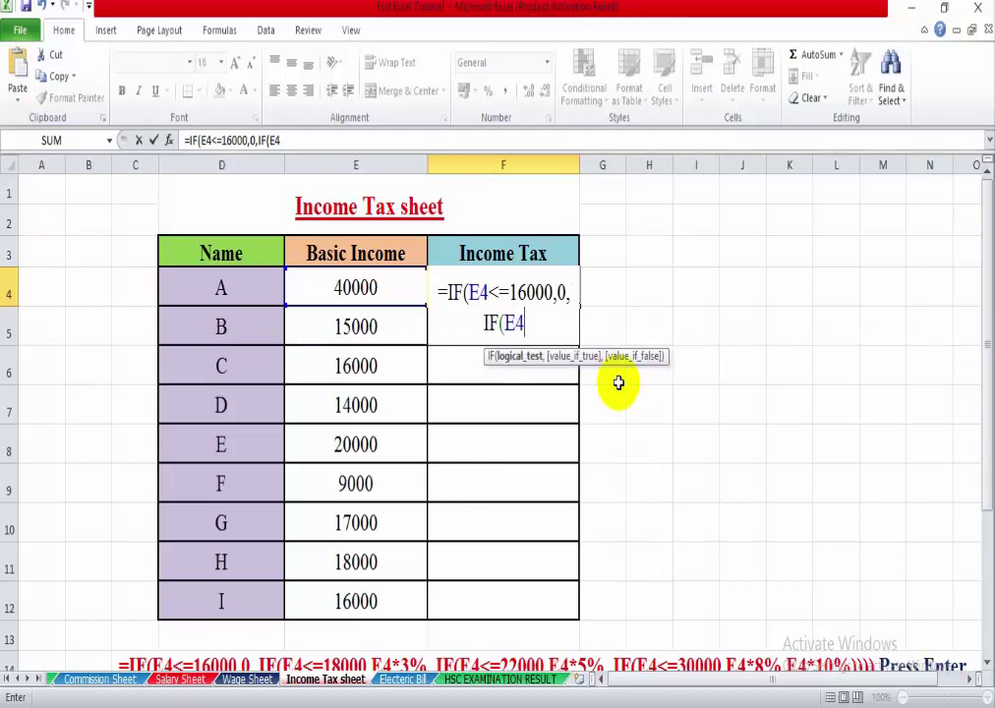
{"action": "type", "text": "<"}
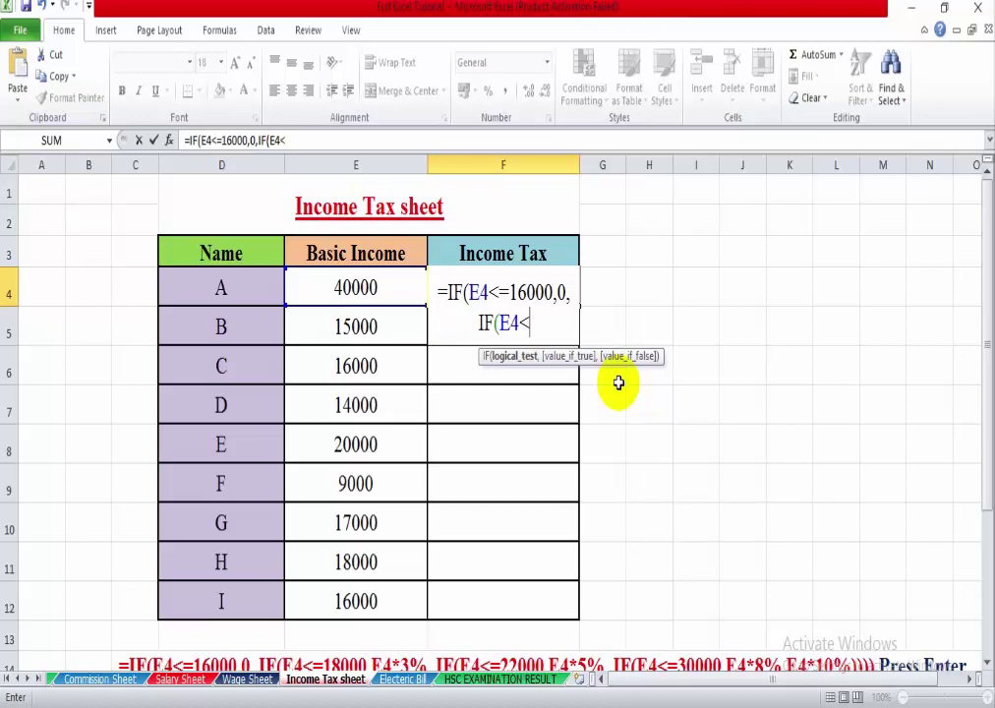
{"action": "type", "text": "="}
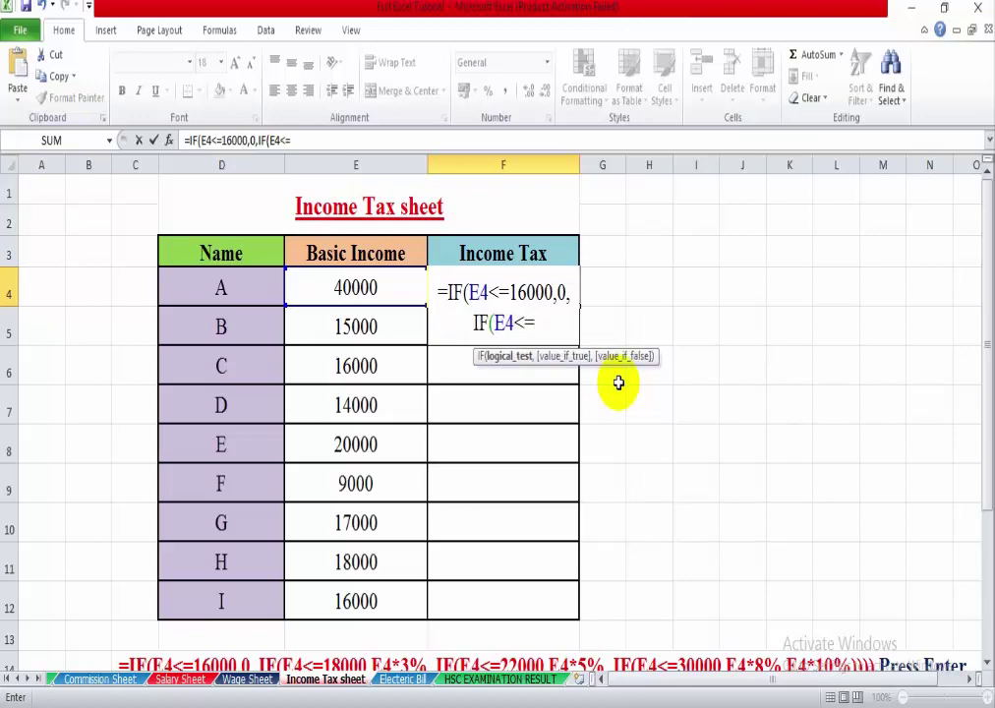
{"action": "type", "text": "2000"}
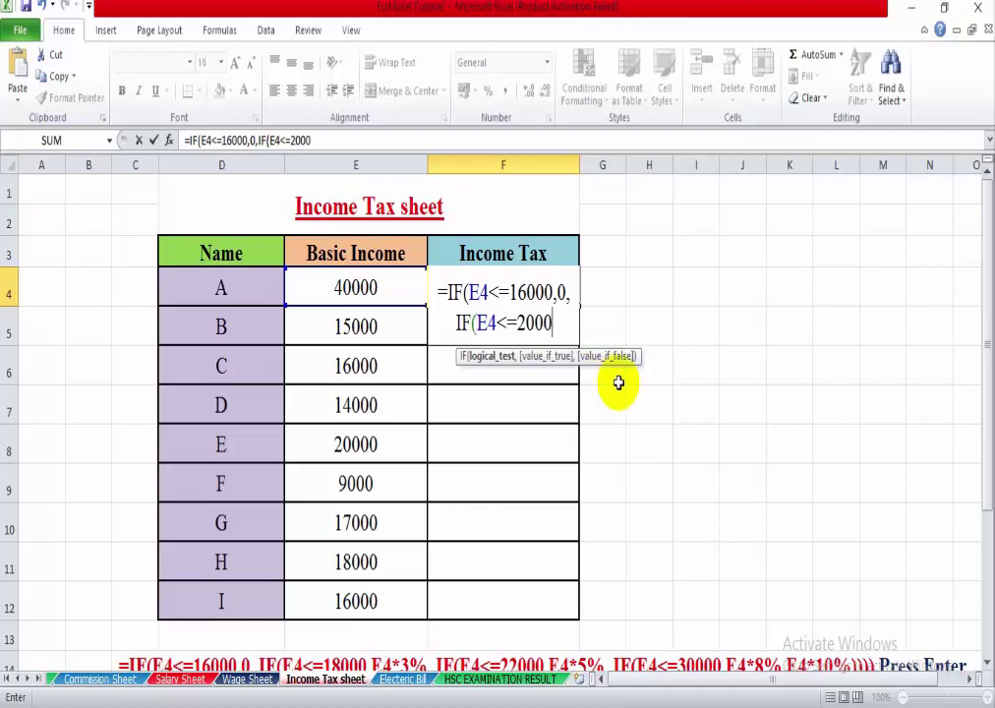
{"action": "type", "text": "0,"}
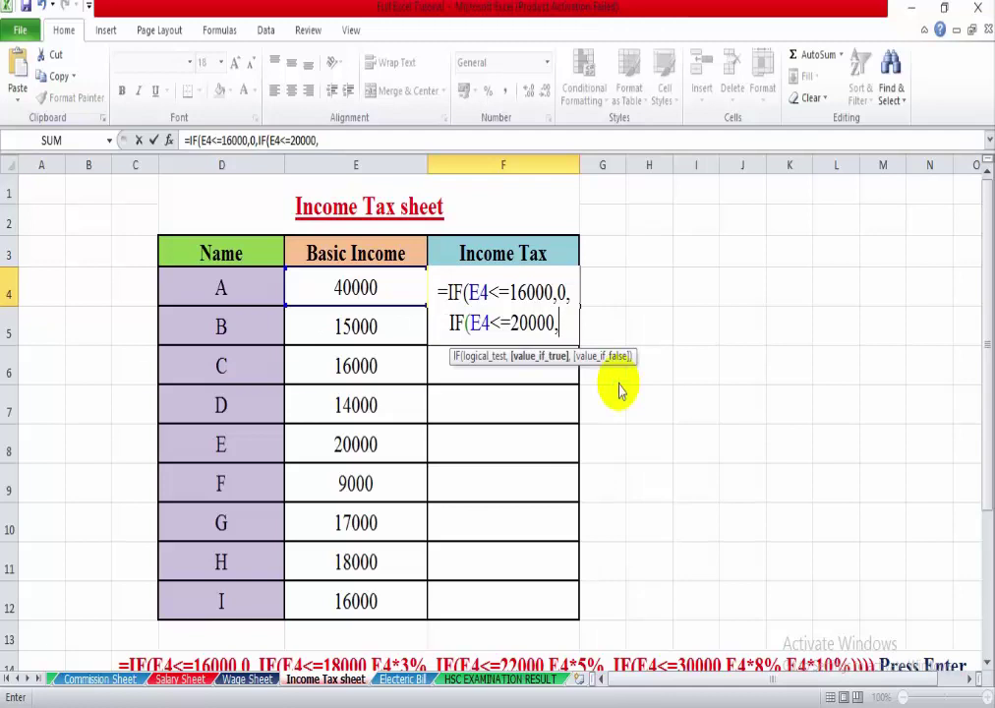
- Set E4*3% as the 20000-slab tax and begin the next IF test
{"action": "type", "text": "E4"}
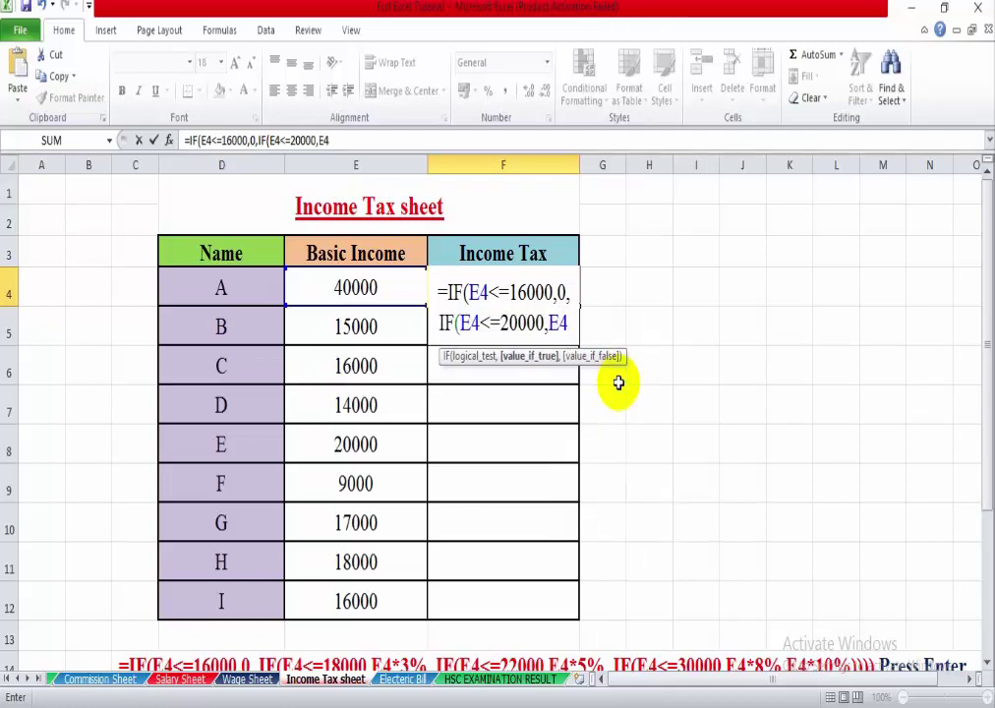
{"action": "type", "text": "*"}
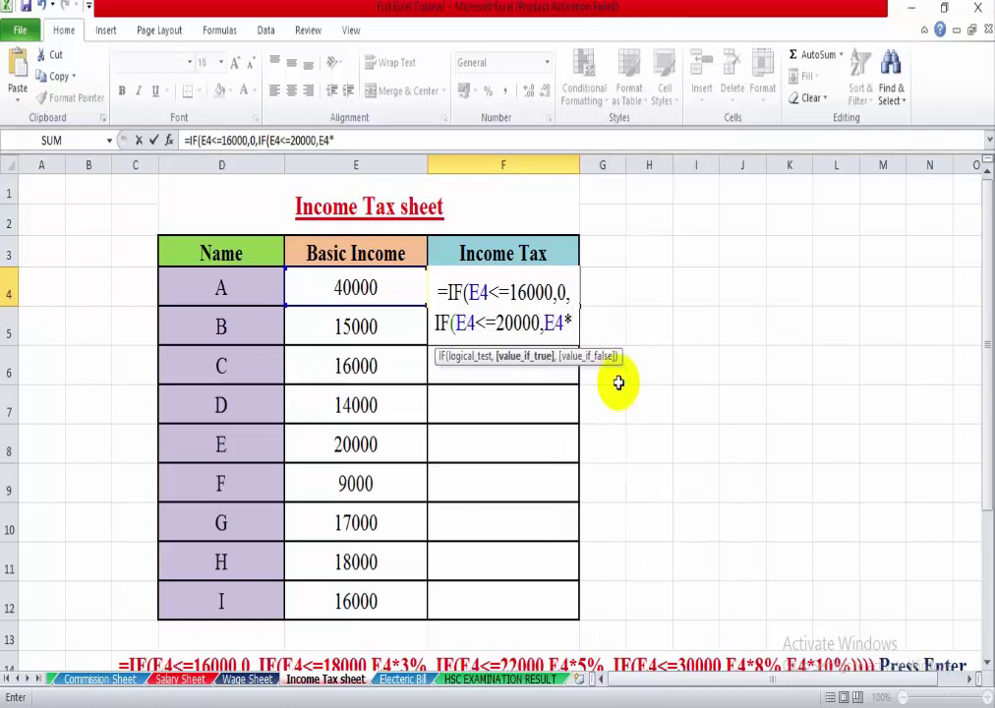
{"action": "type", "text": "3%"}
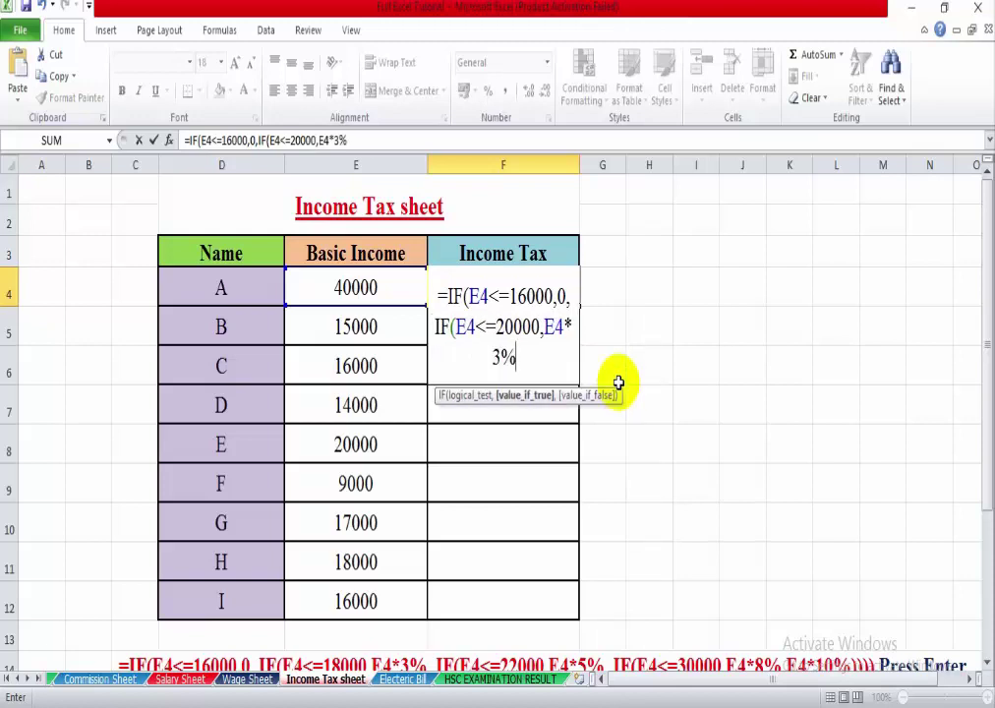
{"action": "type", "text": ",IF"}
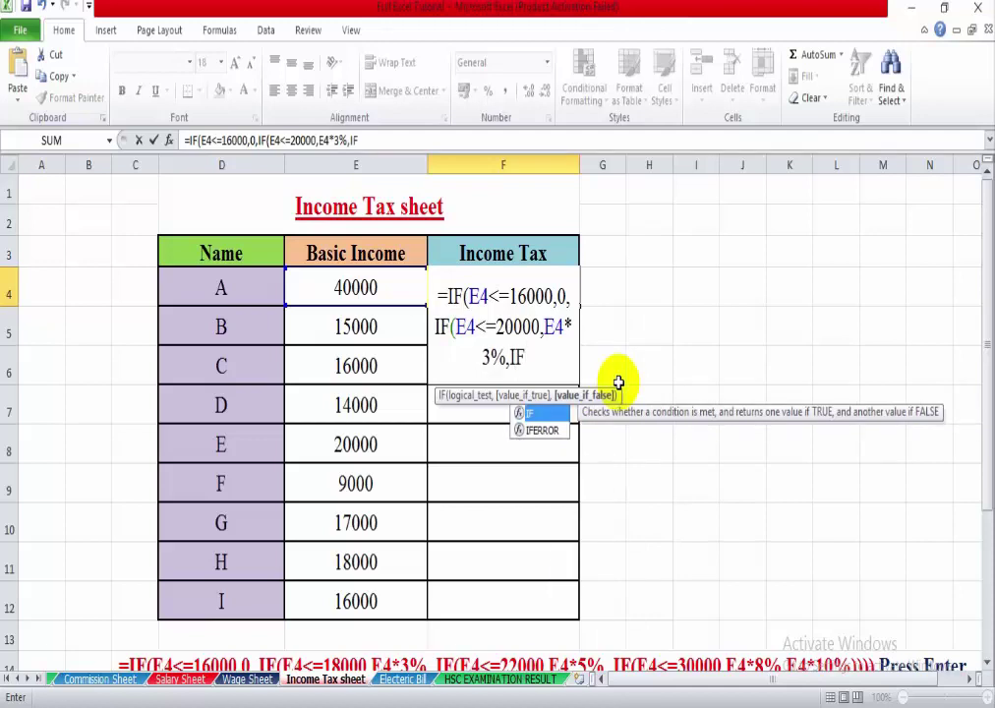
{"action": "type", "text": "("}
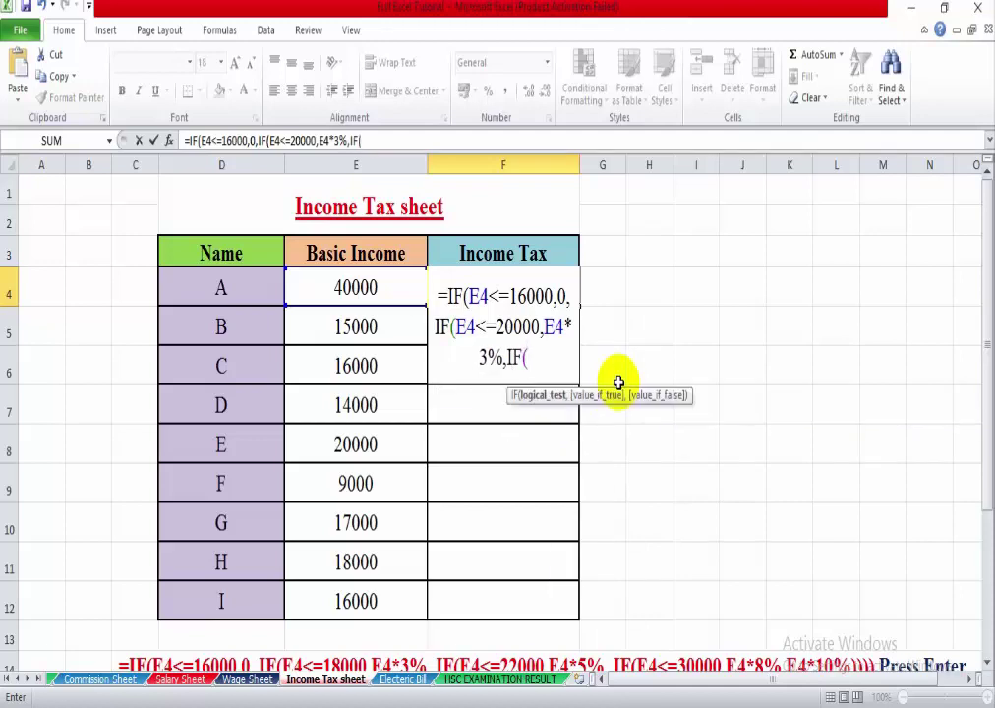
{"action": "type", "text": "E4<"}
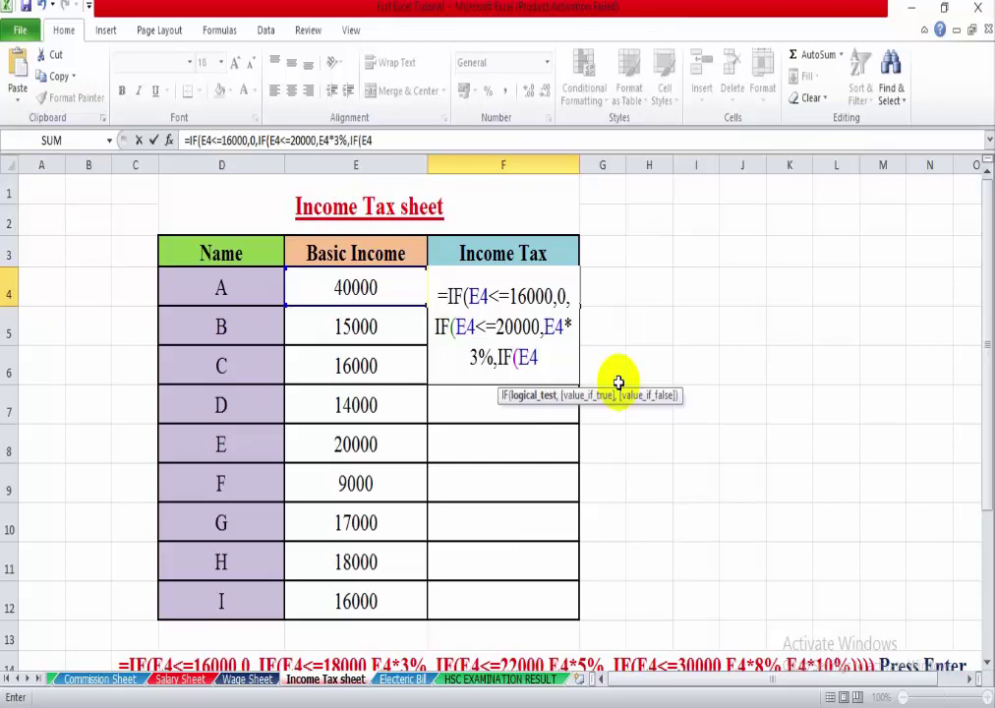
{"action": "type", "text": "="}
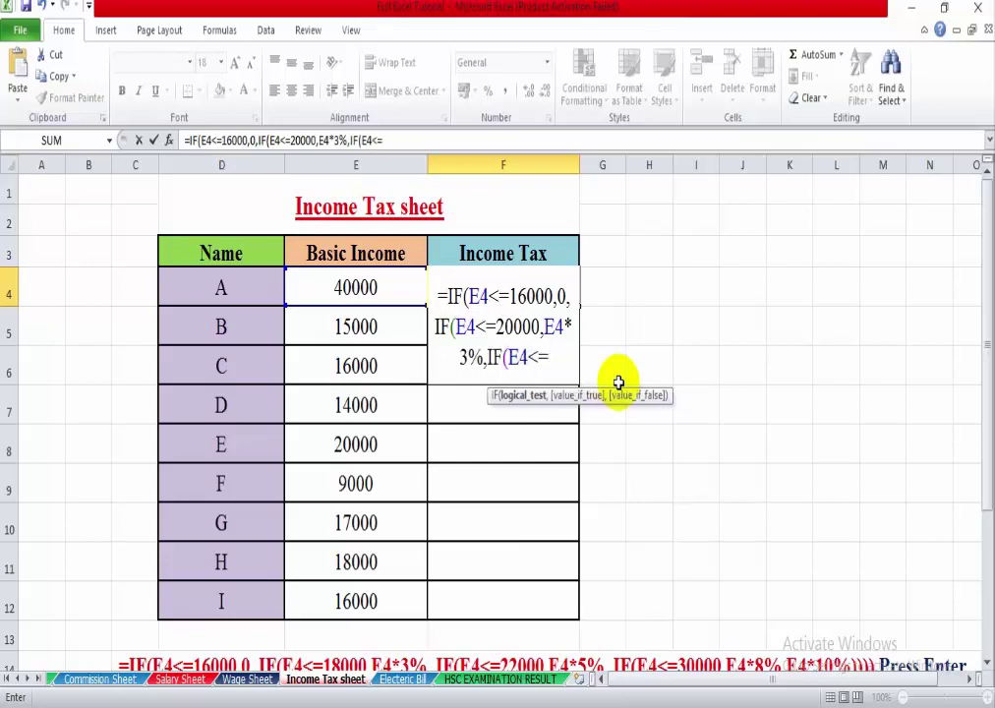
{"action": "type", "text": "5"}
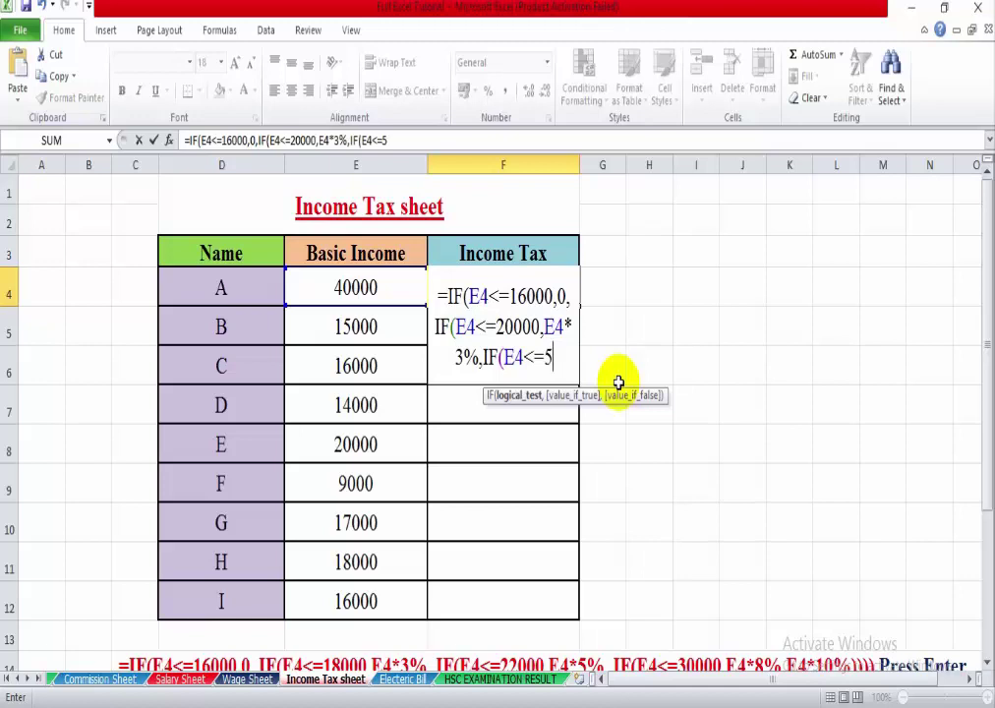
- Correct the threshold to E4<=25000 with E4*5% tax and start the 40000 slab test
{"action": "key", "text": "BackSpace"}
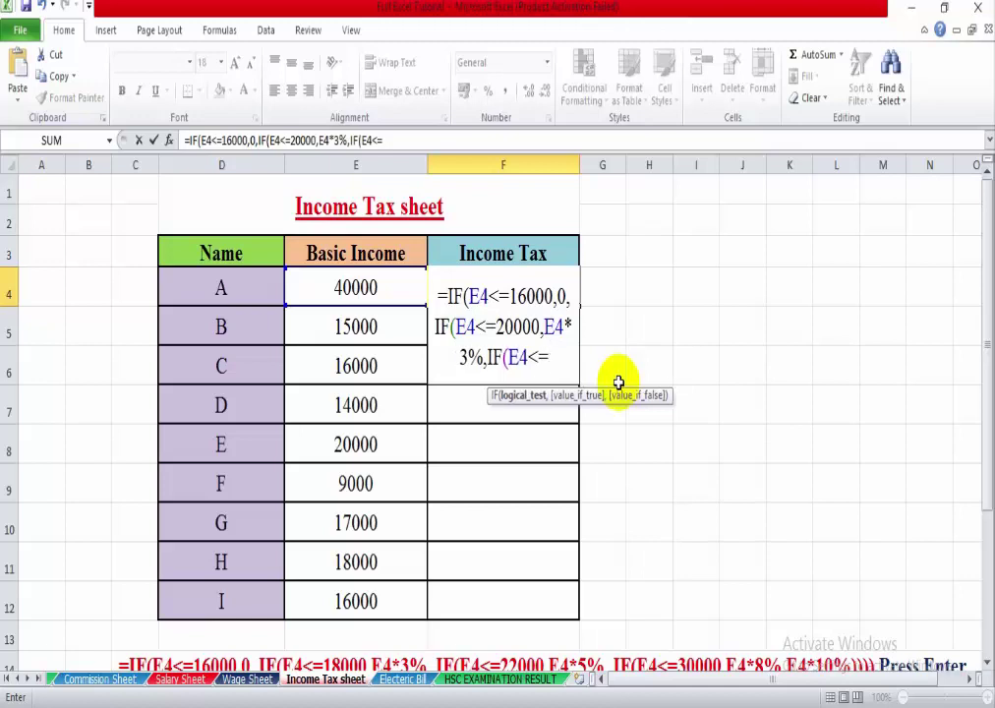
{"action": "type", "text": "25"}
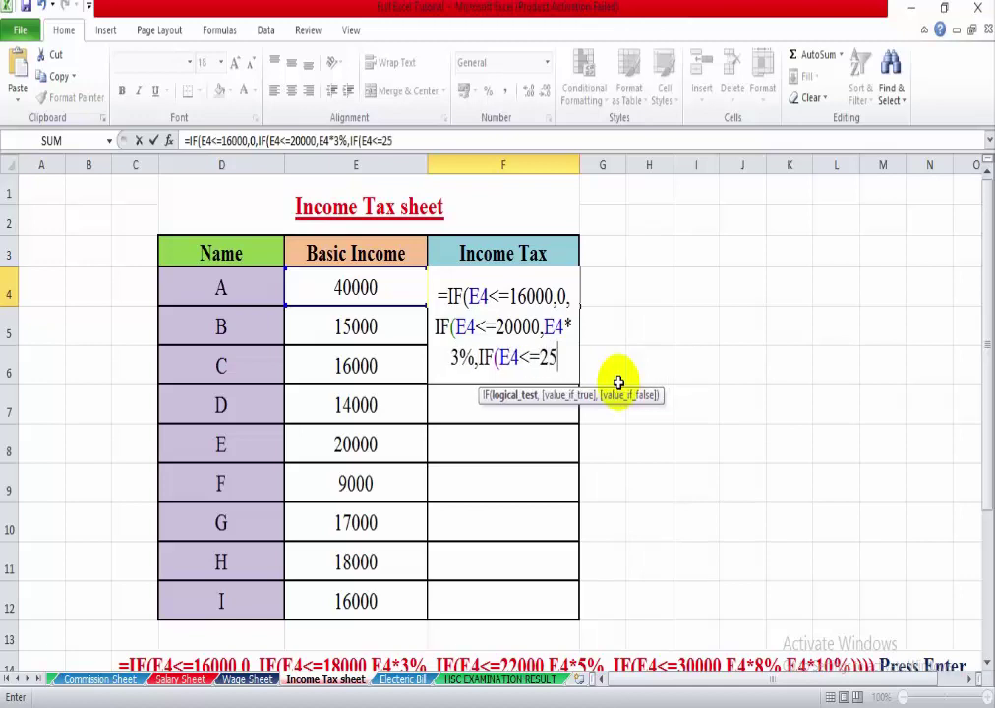
{"action": "type", "text": "000,"}
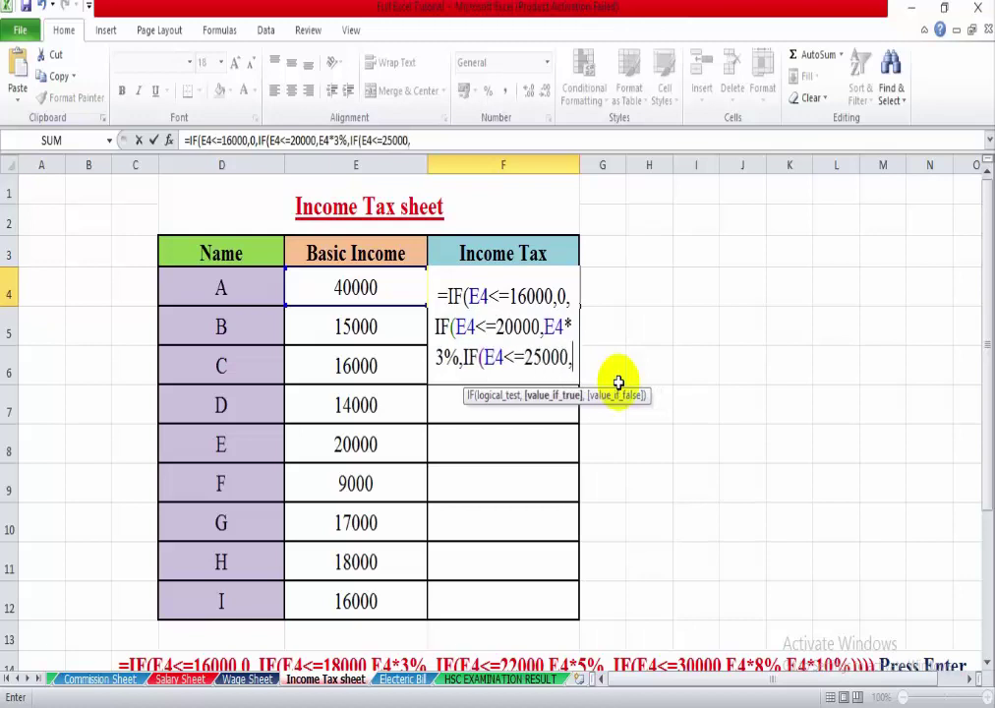
{"action": "type", "text": "E4"}
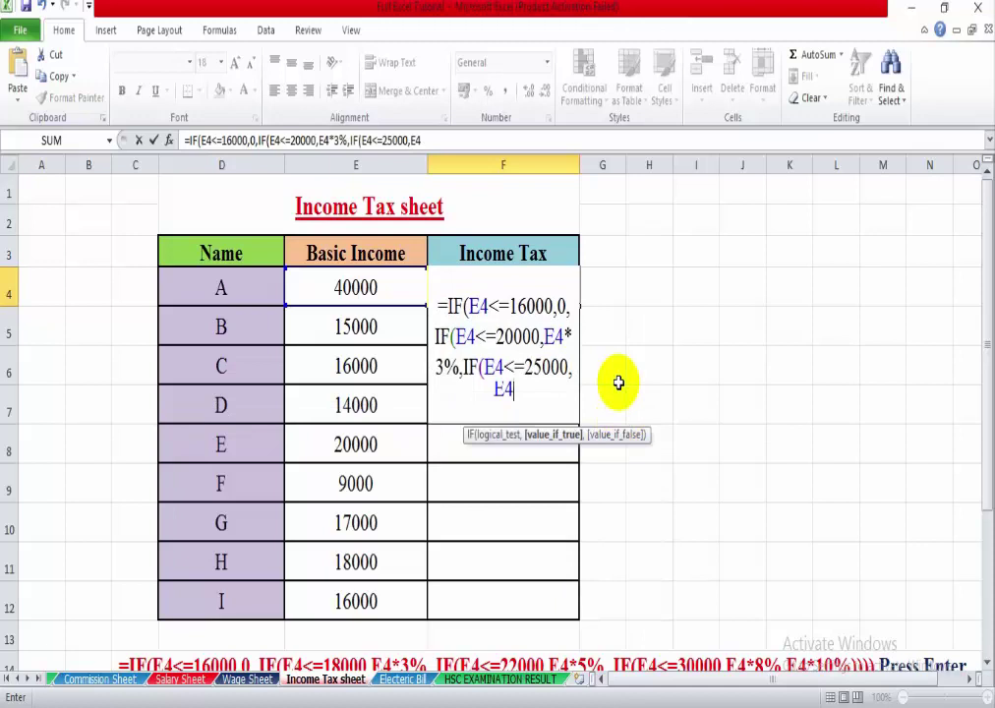
{"action": "type", "text": "*5"}
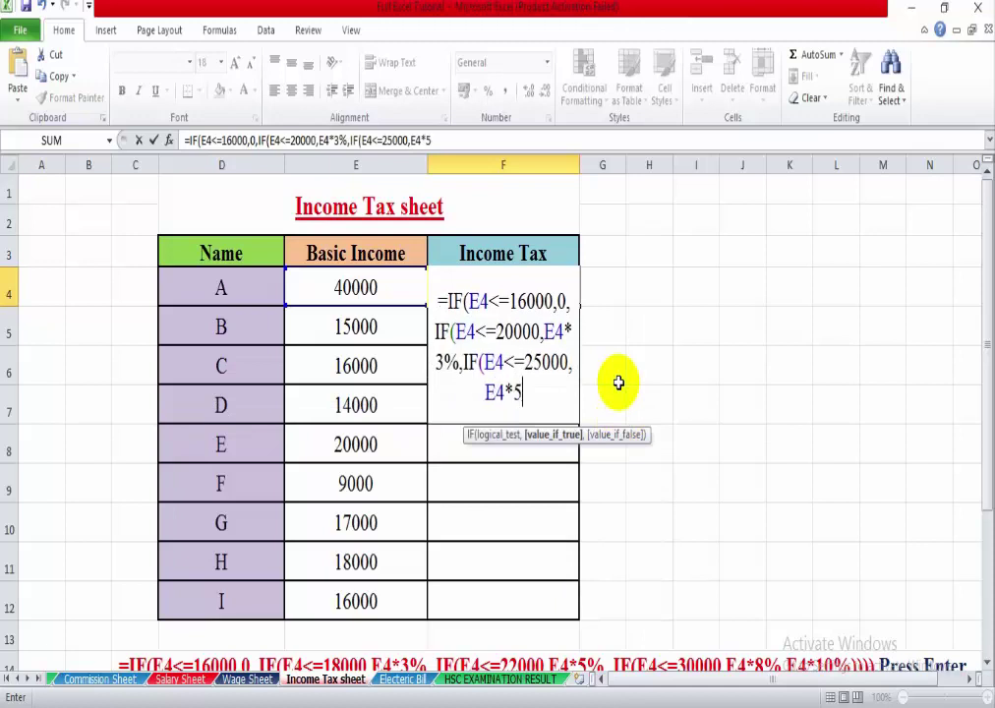
{"action": "type", "text": "%"}
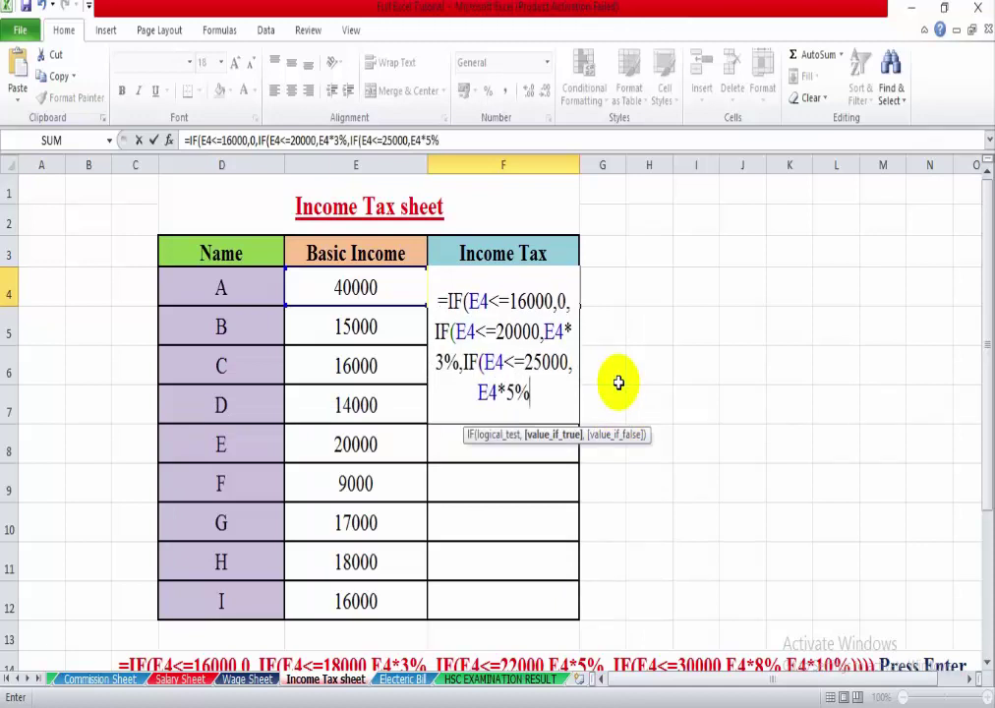
{"action": "type", "text": ","}
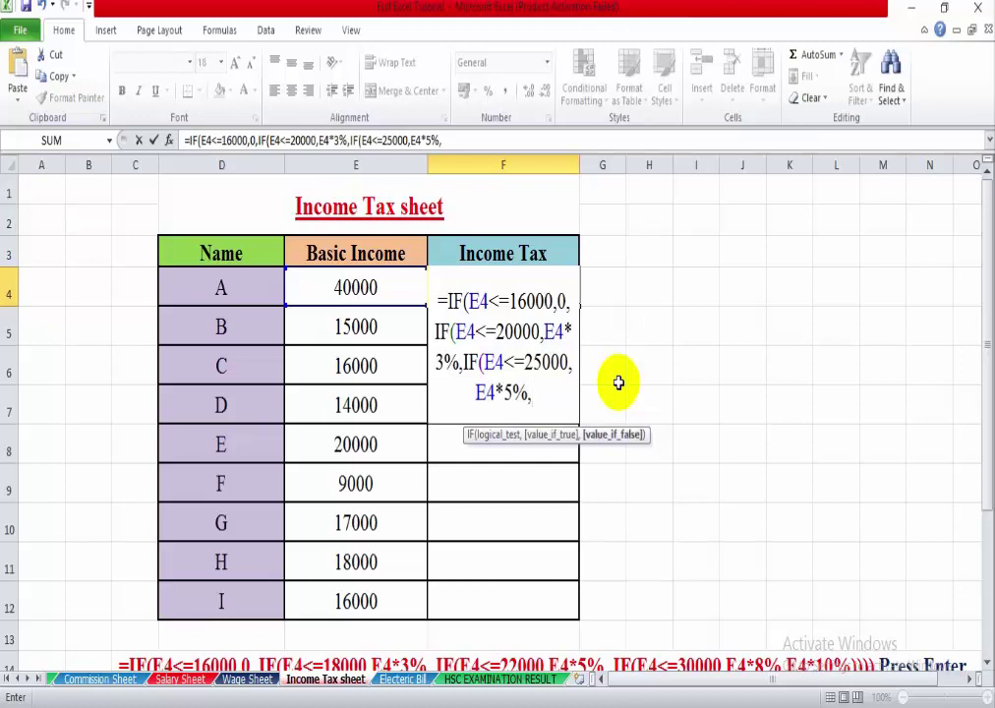
{"action": "type", "text": "IF"}
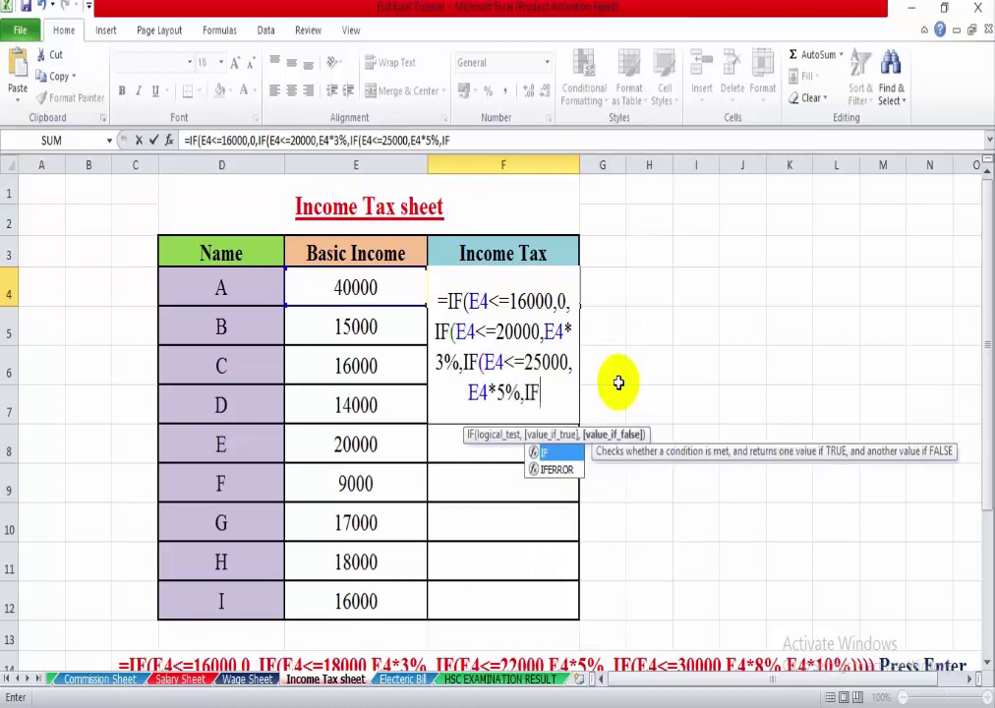
{"action": "type", "text": "("}
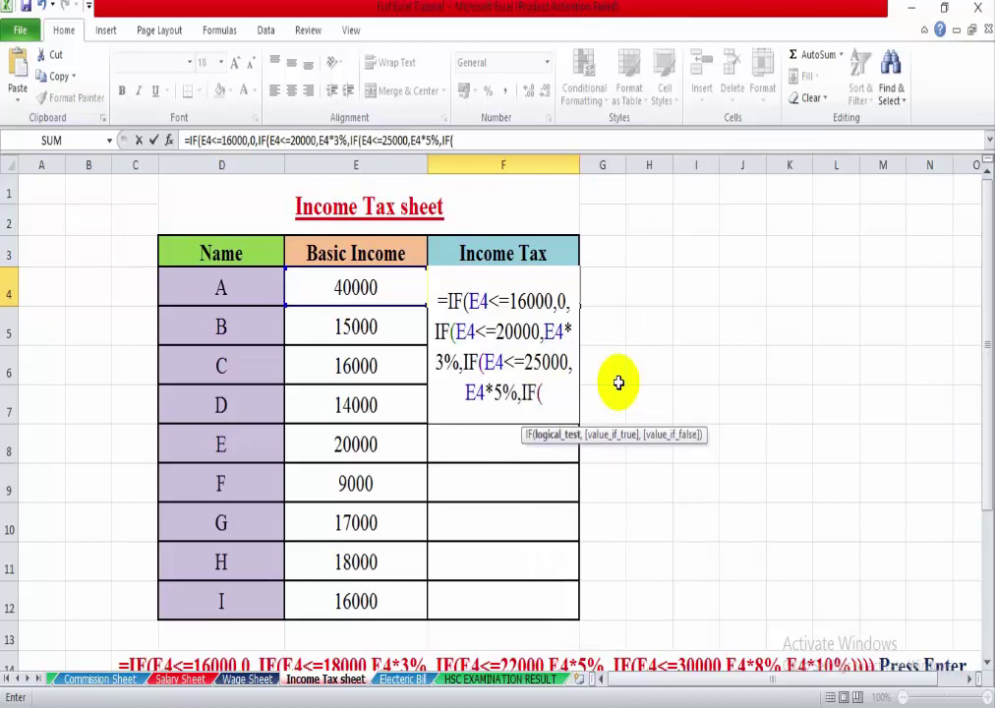
{"action": "type", "text": "E4(400"}
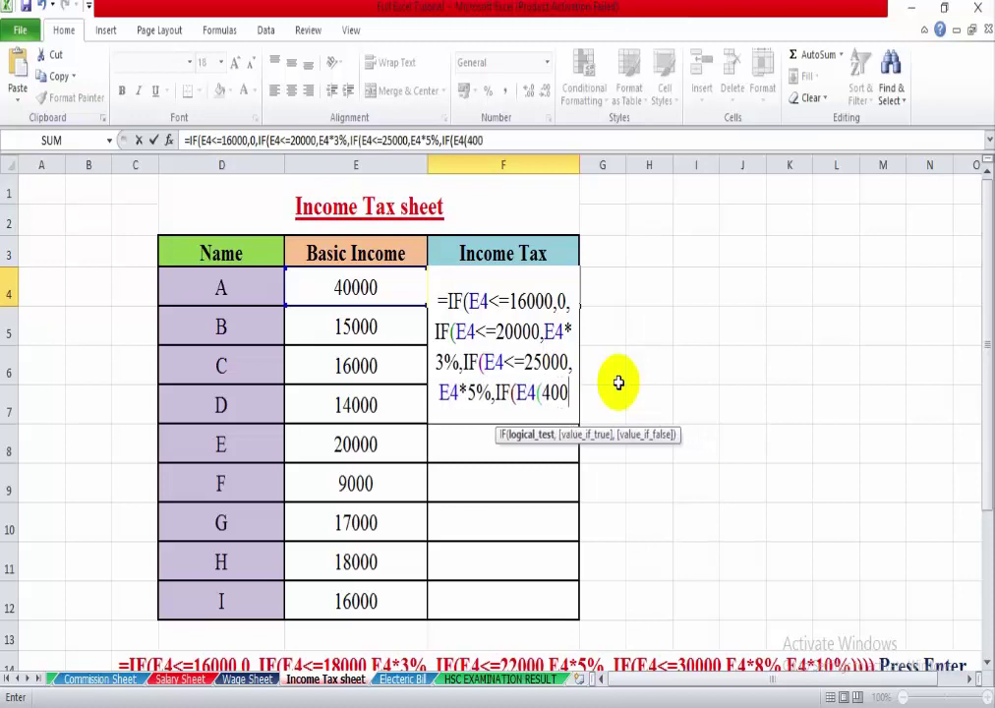
{"action": "type", "text": "00"}
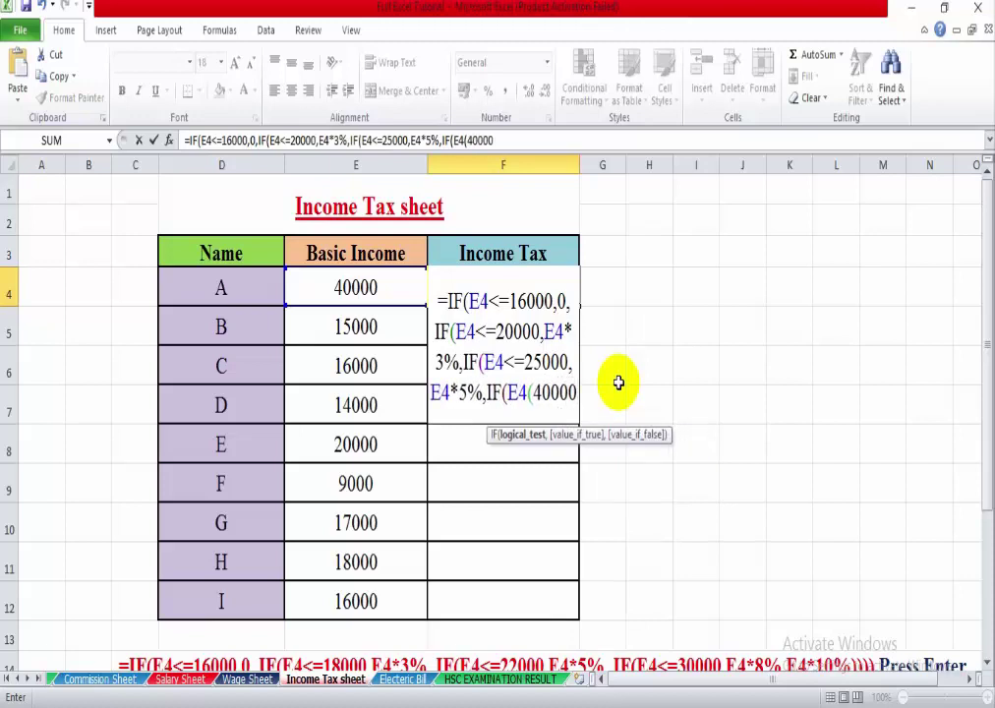
{"action": "type", "text": ","}
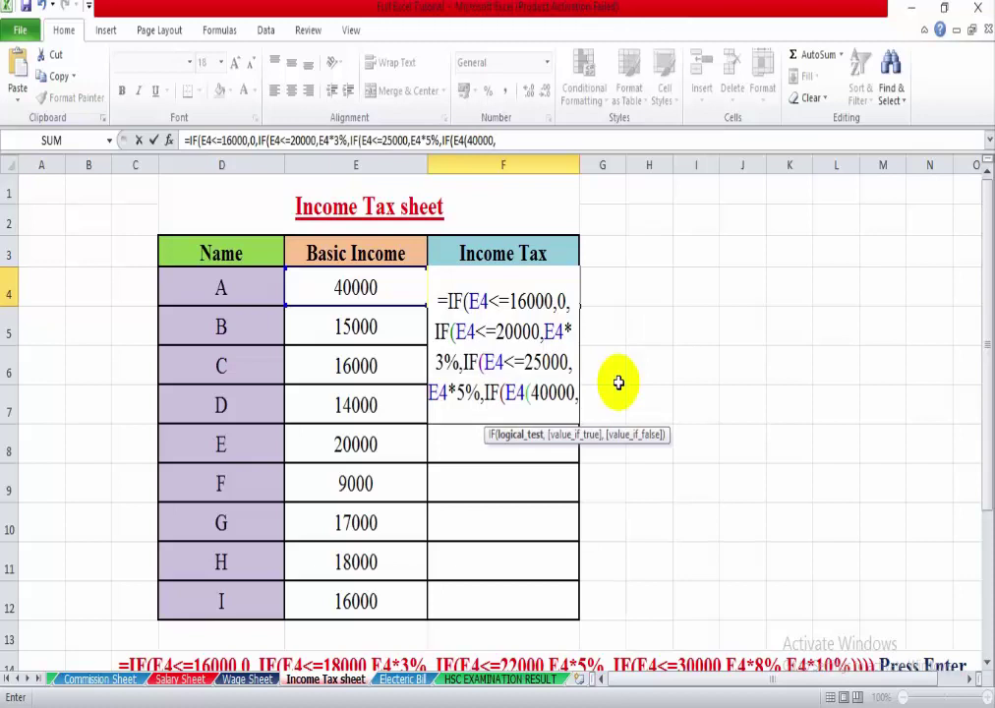
{"action": "type", "text": "e$"}
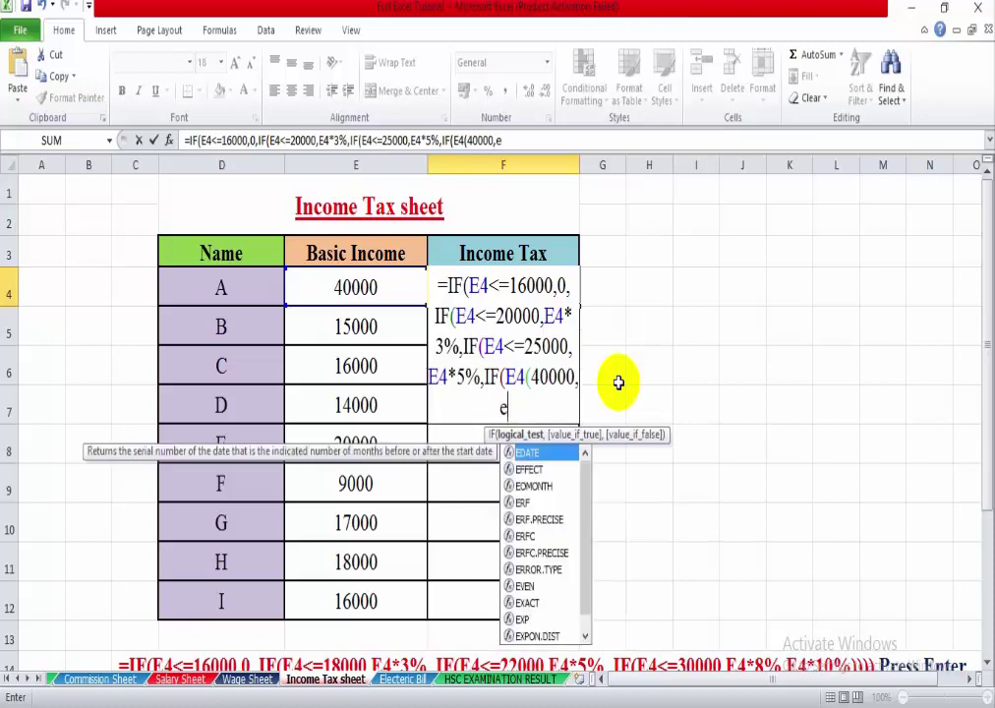
- Clear the stray characters after 40000 and set that slab's tax to E4*7%
{"action": "key", "text": "BackSpace"}
{"action": "key", "text": "BackSpace"}
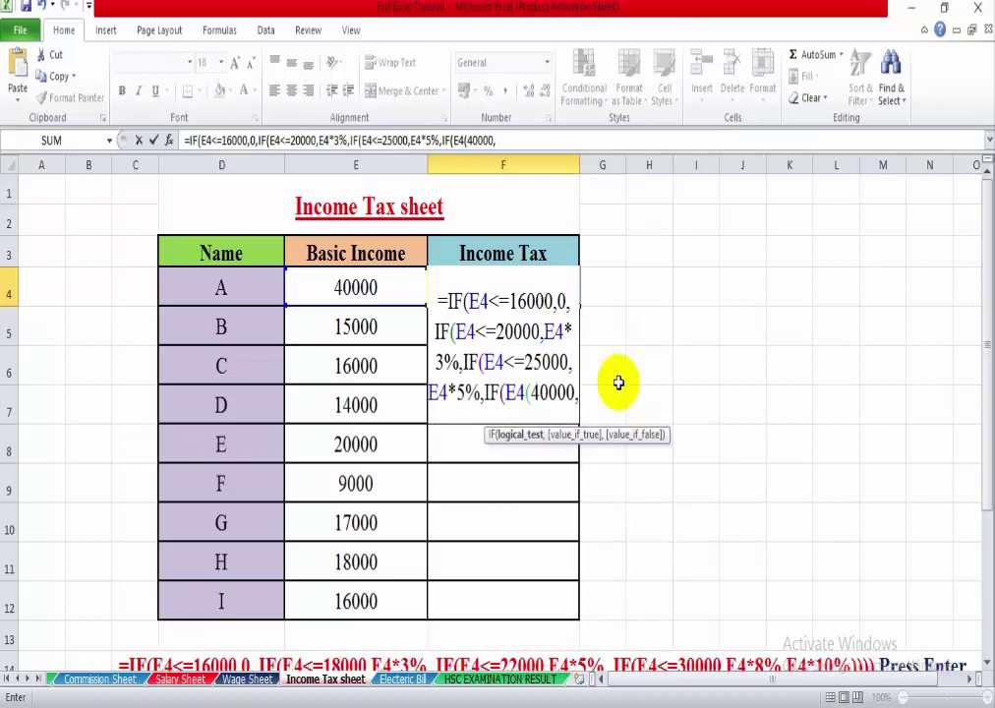
{"action": "type", "text": "E4*7"}
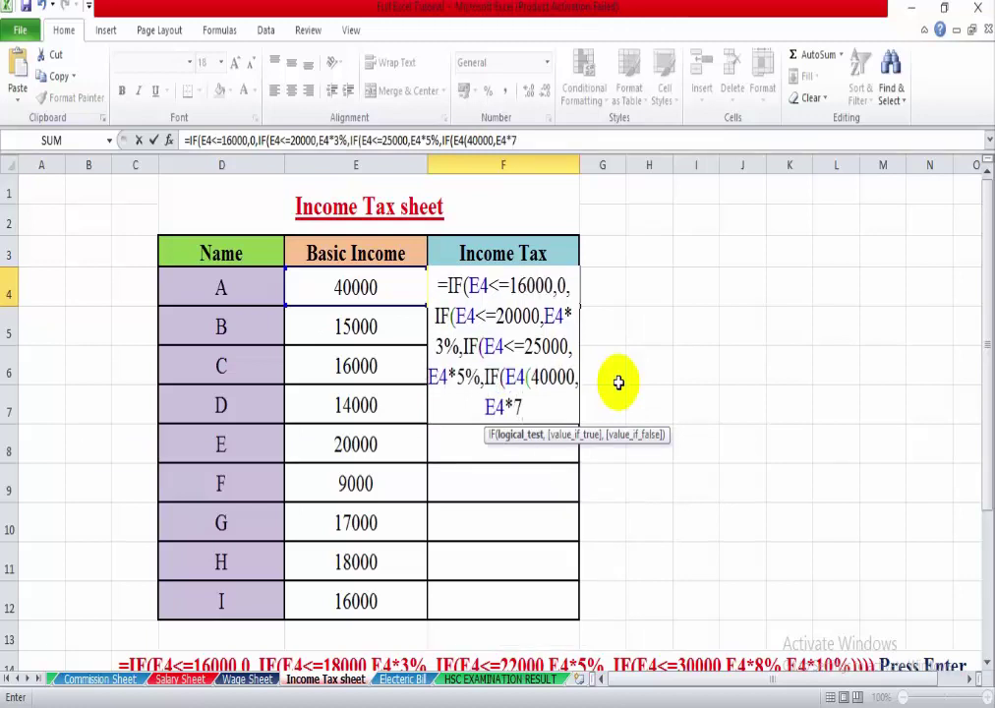
{"action": "type", "text": "%"}
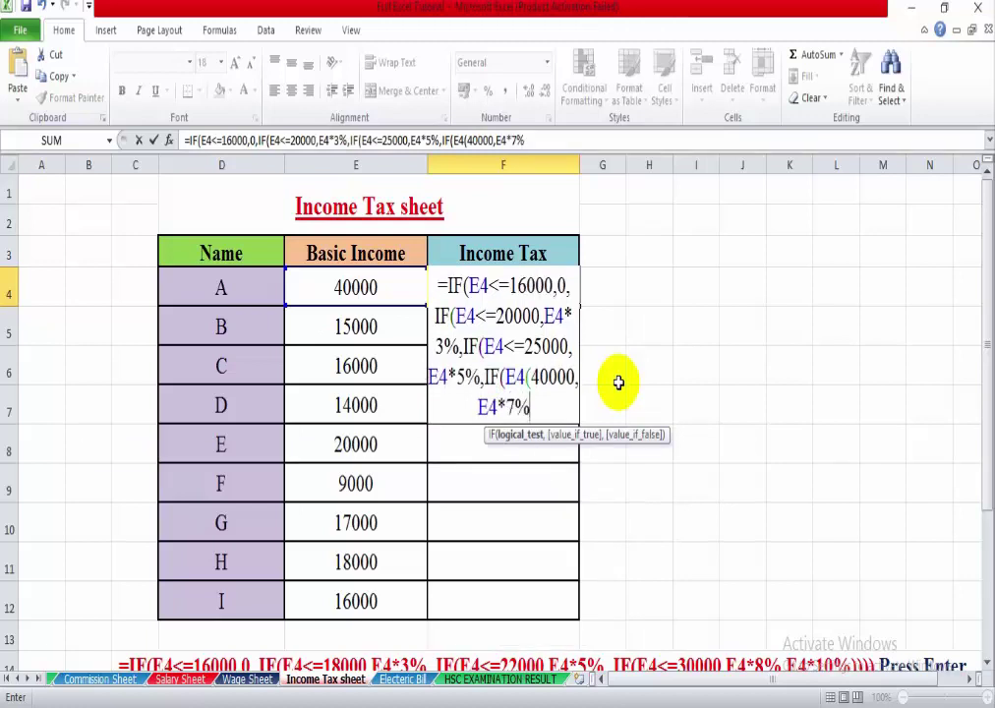
{"action": "type", "text": ","}
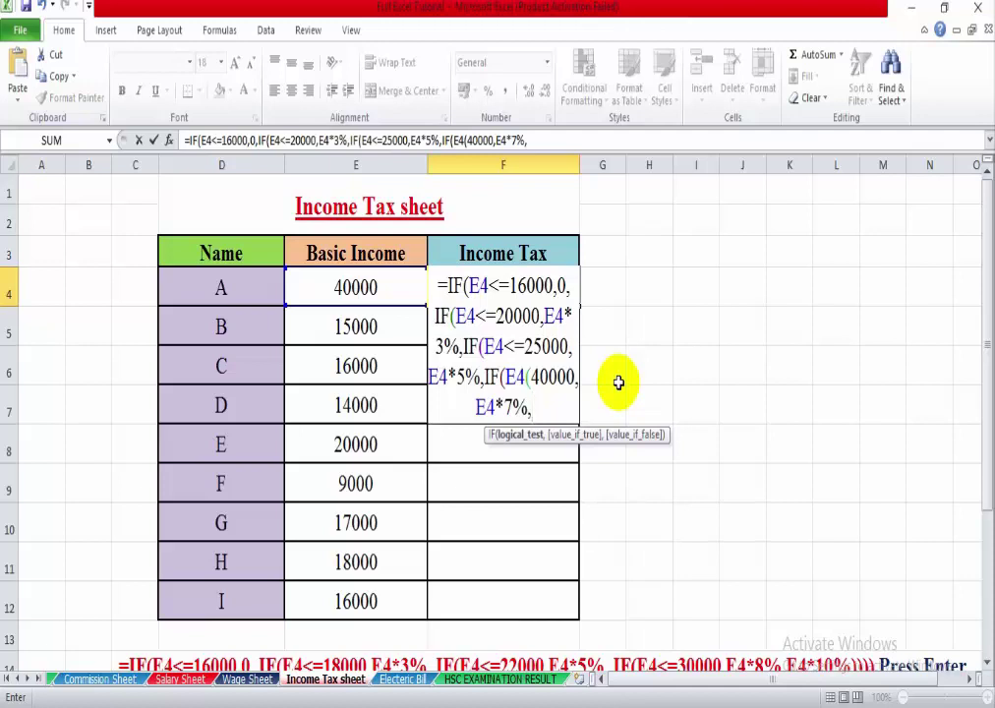
- Add the E4<=60000 slab at E4*9% and an E4*10 default value
{"action": "type", "text": "IF("}
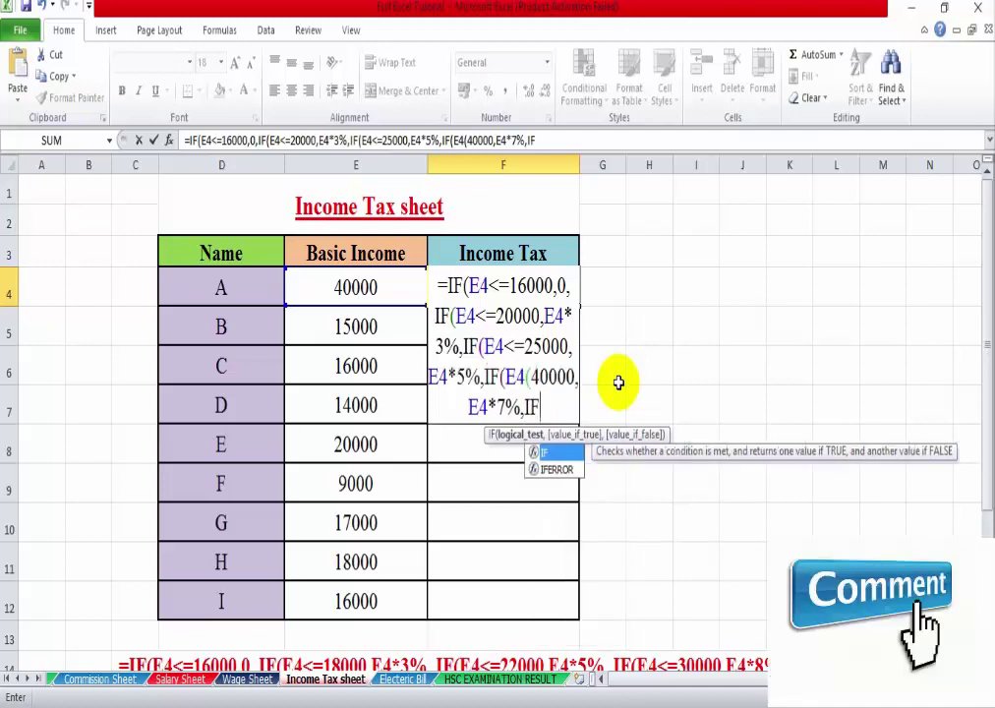
{"action": "type", "text": "E4"}
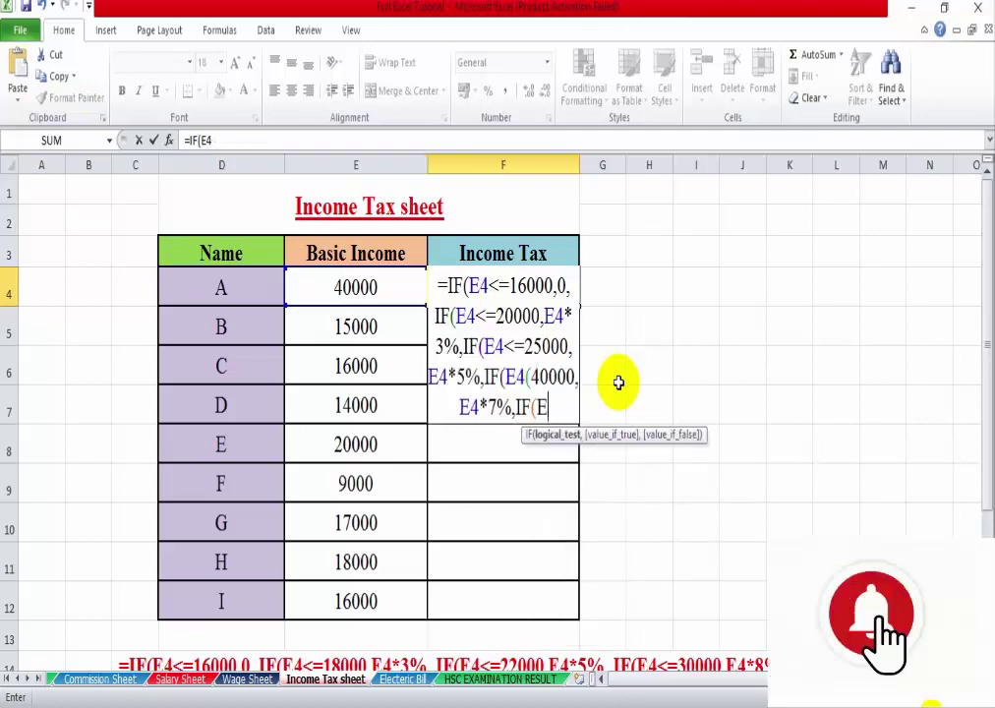
{"action": "type", "text": "*"}
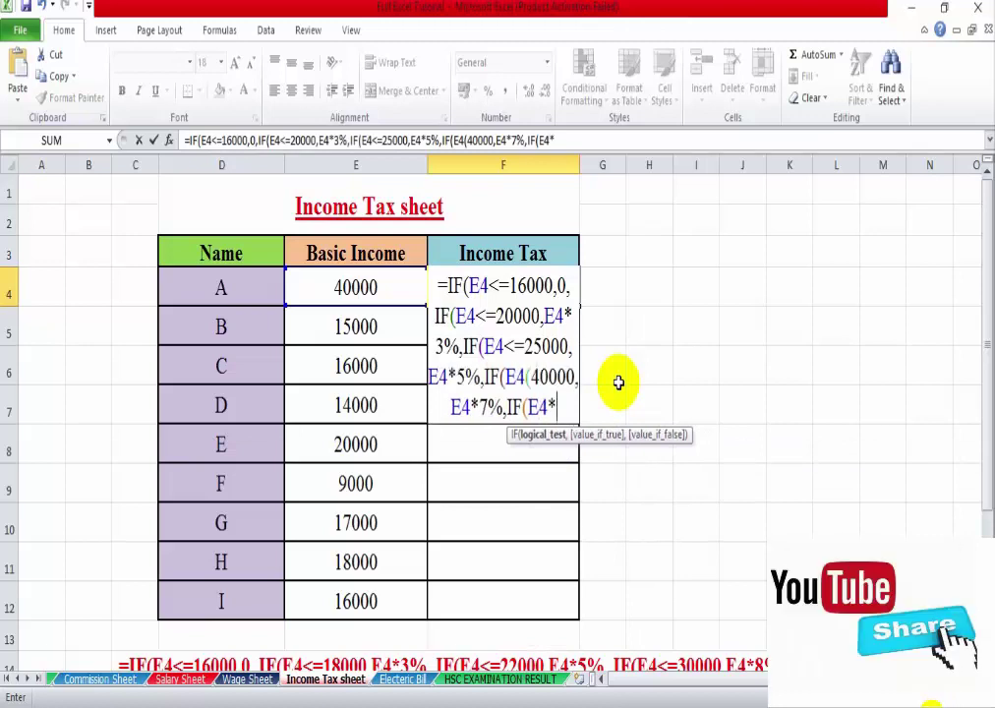
{"action": "key", "text": "BackSpace"}
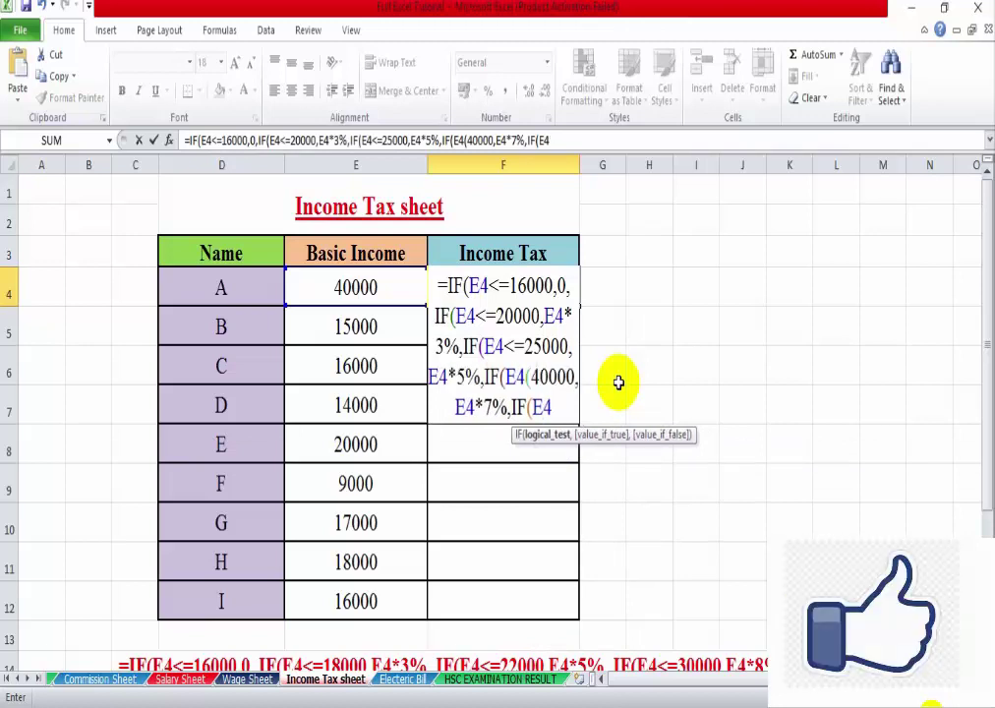
{"action": "type", "text": "<="}
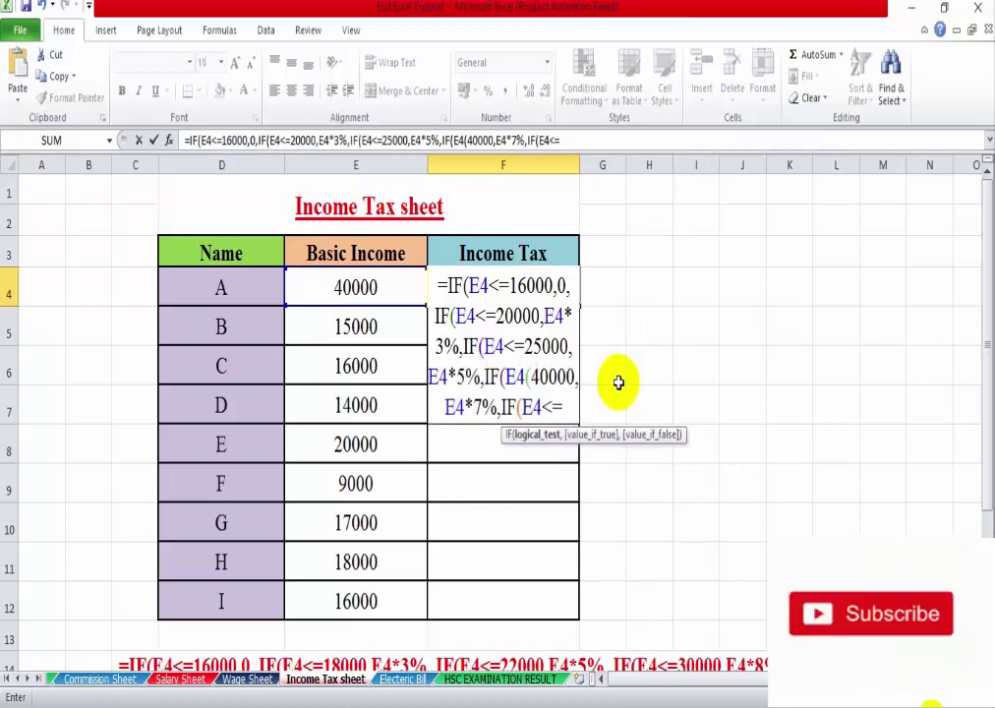
{"action": "type", "text": "6"}
{"action": "type", "text": "0000"}
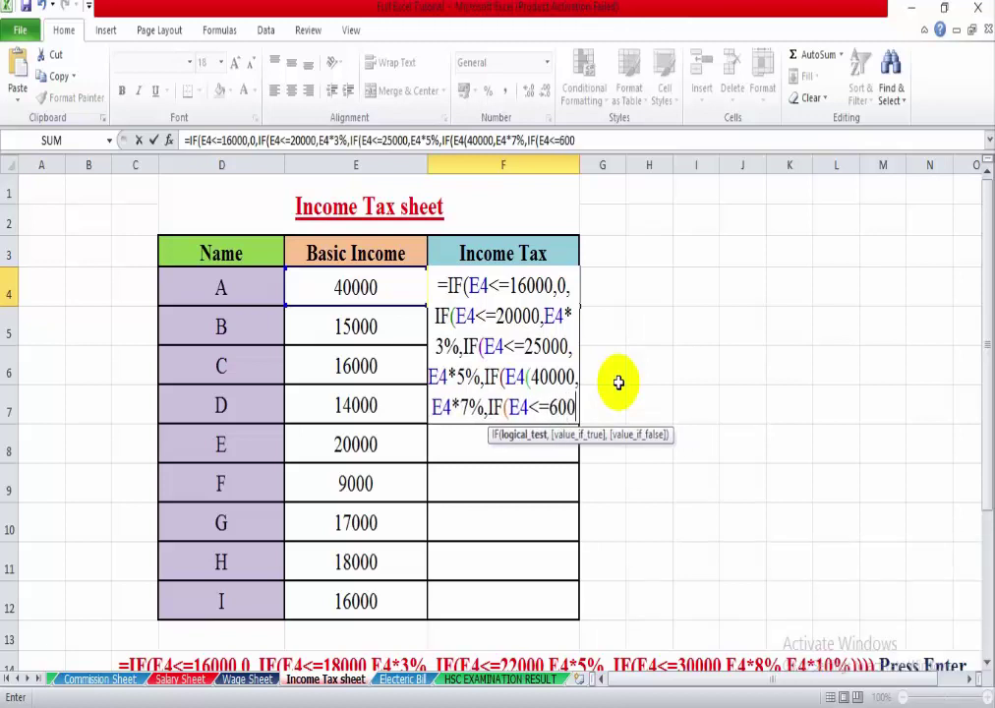
{"action": "type", "text": ","}
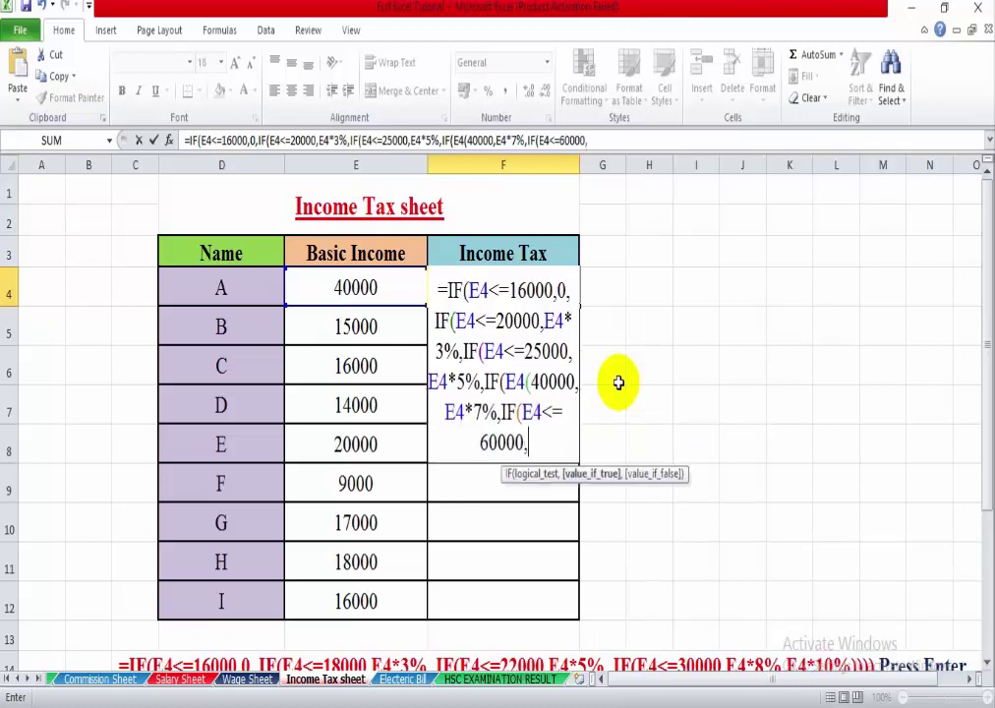
{"action": "type", "text": "E4"}
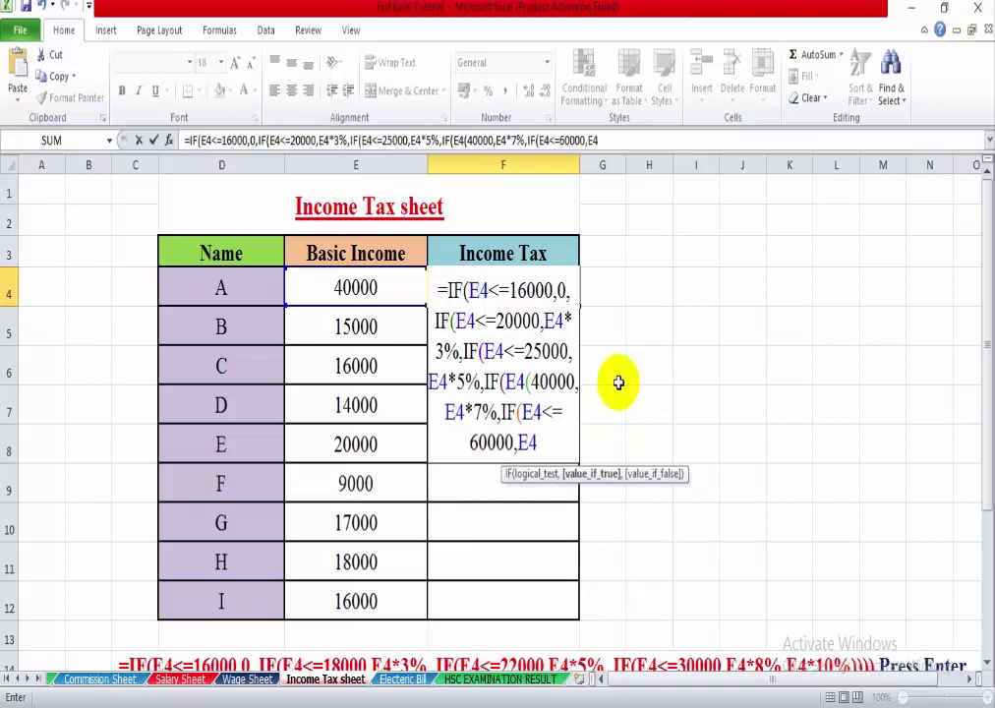
{"action": "type", "text": "*9"}
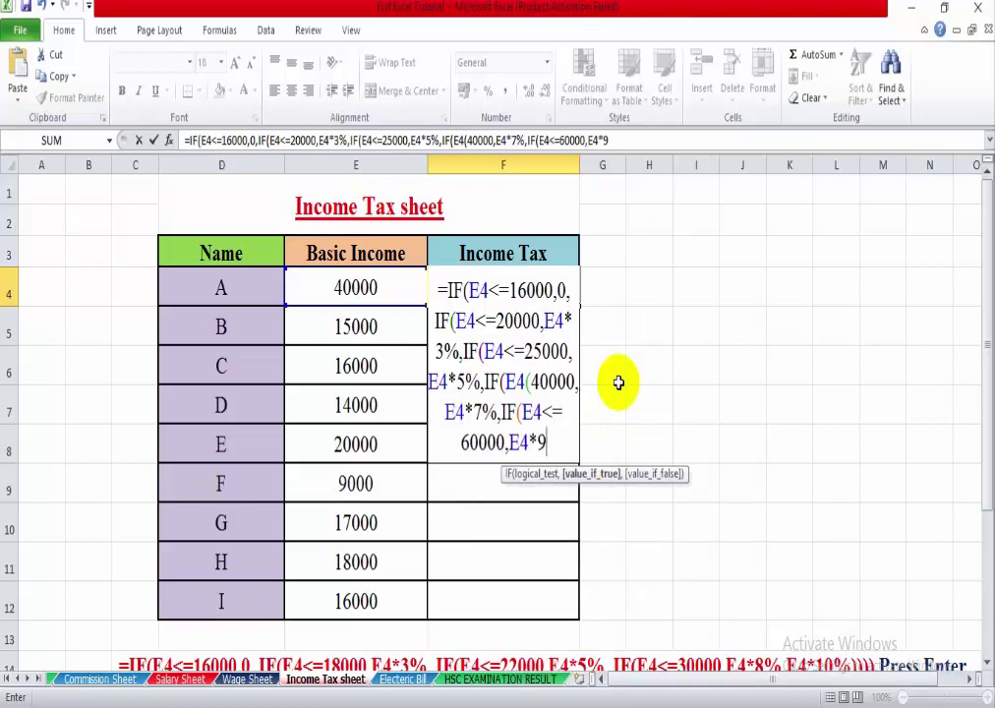
{"action": "type", "text": "%"}
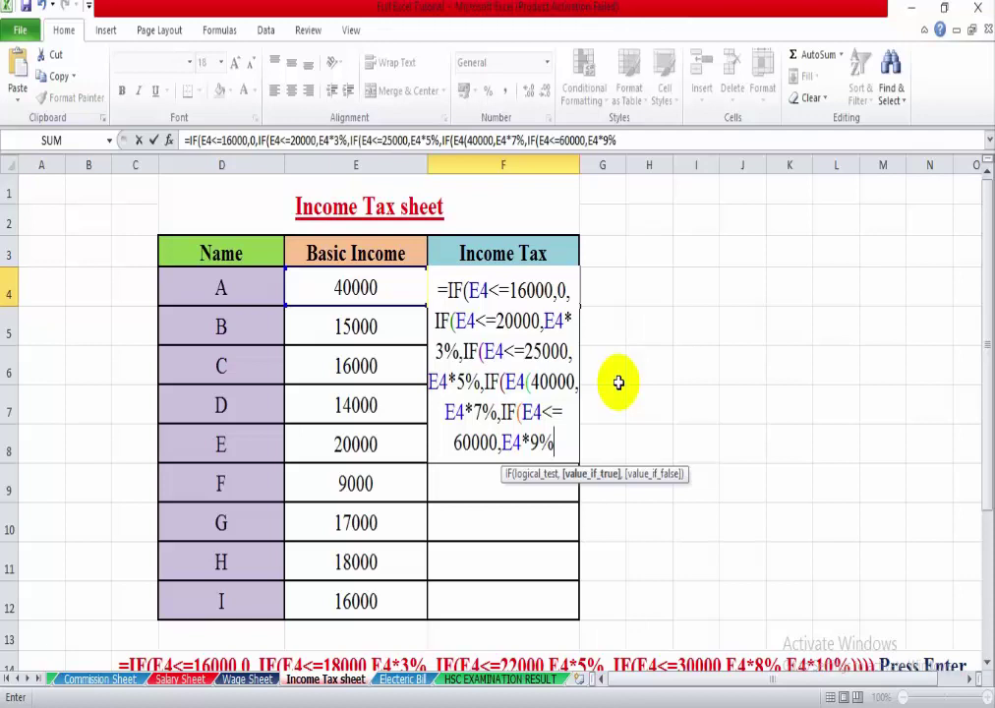
{"action": "type", "text": ","}
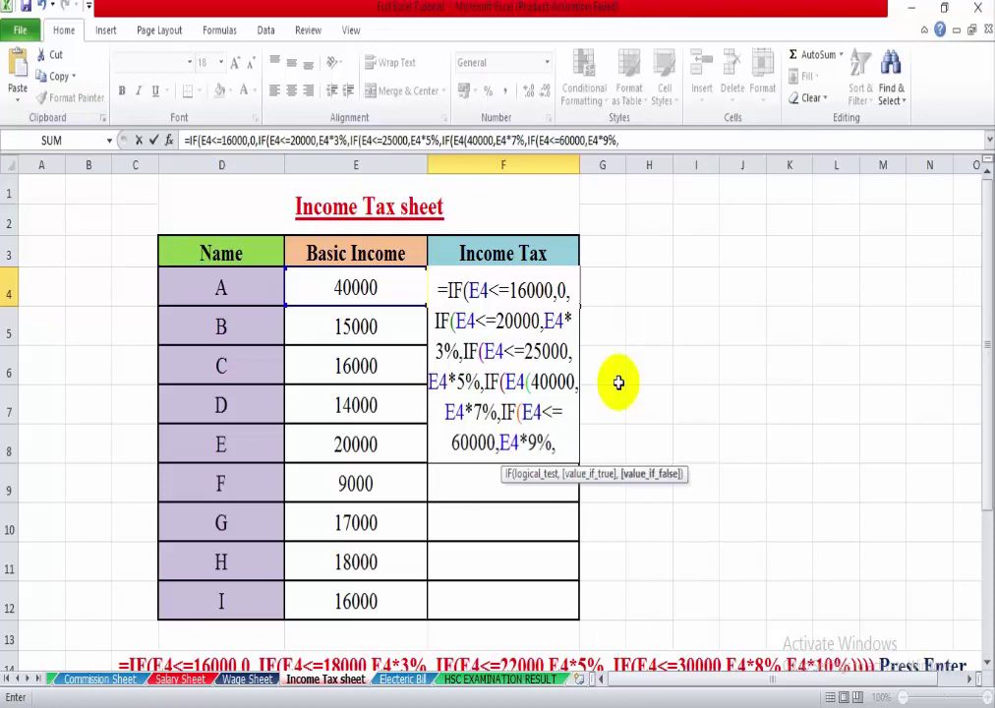
{"action": "type", "text": "E4"}
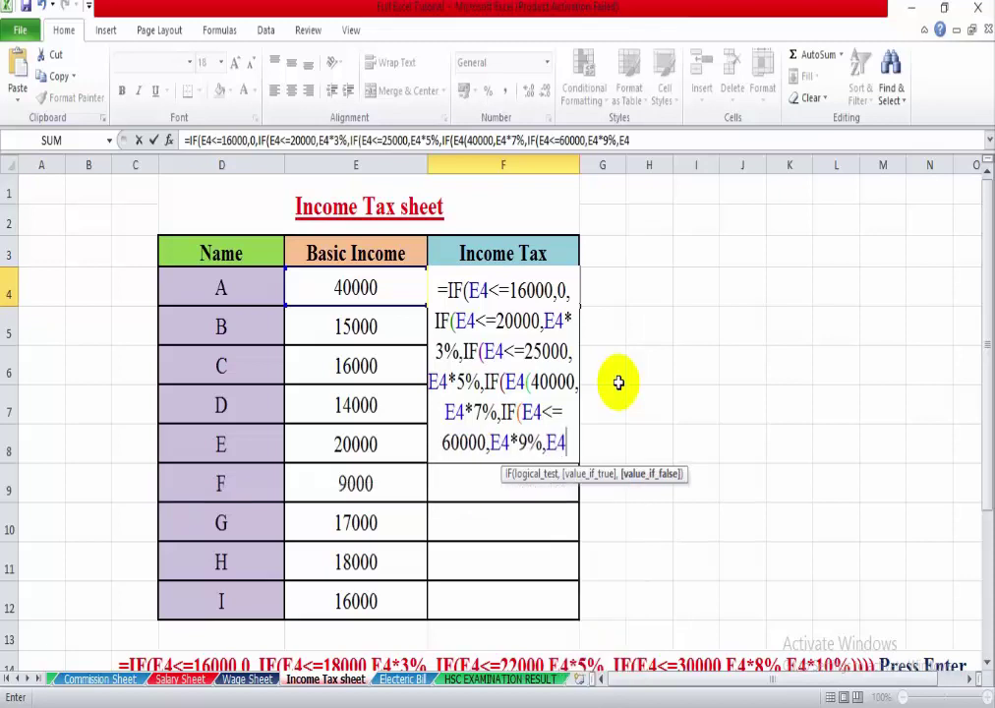
{"action": "type", "text": "*"}
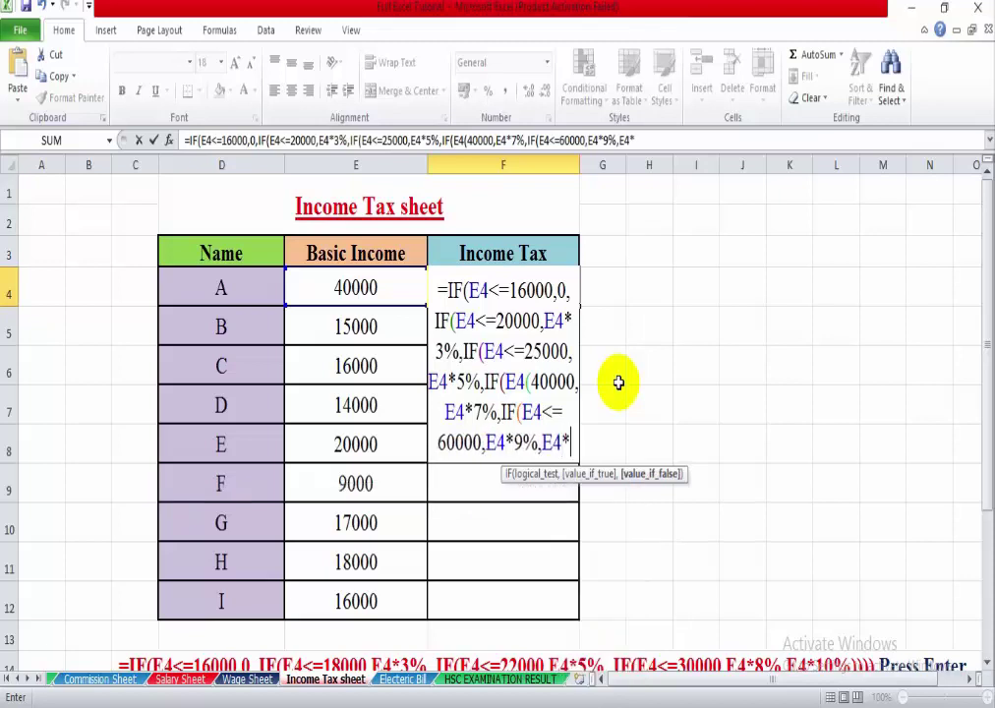
{"action": "type", "text": "10"}
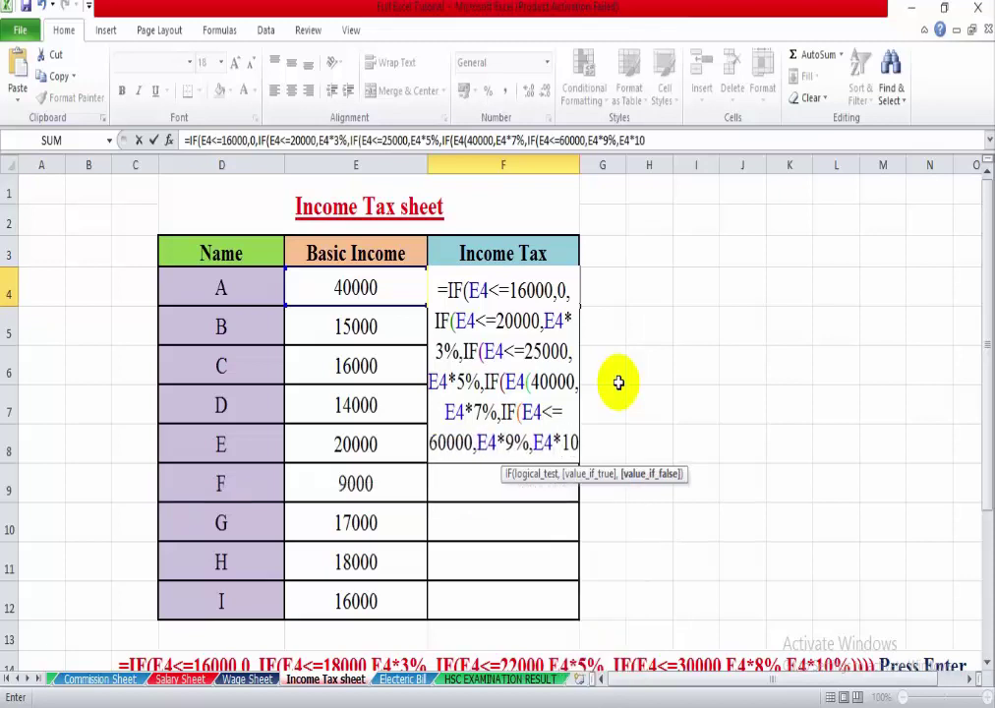
{"action": "type", "text": "$"}
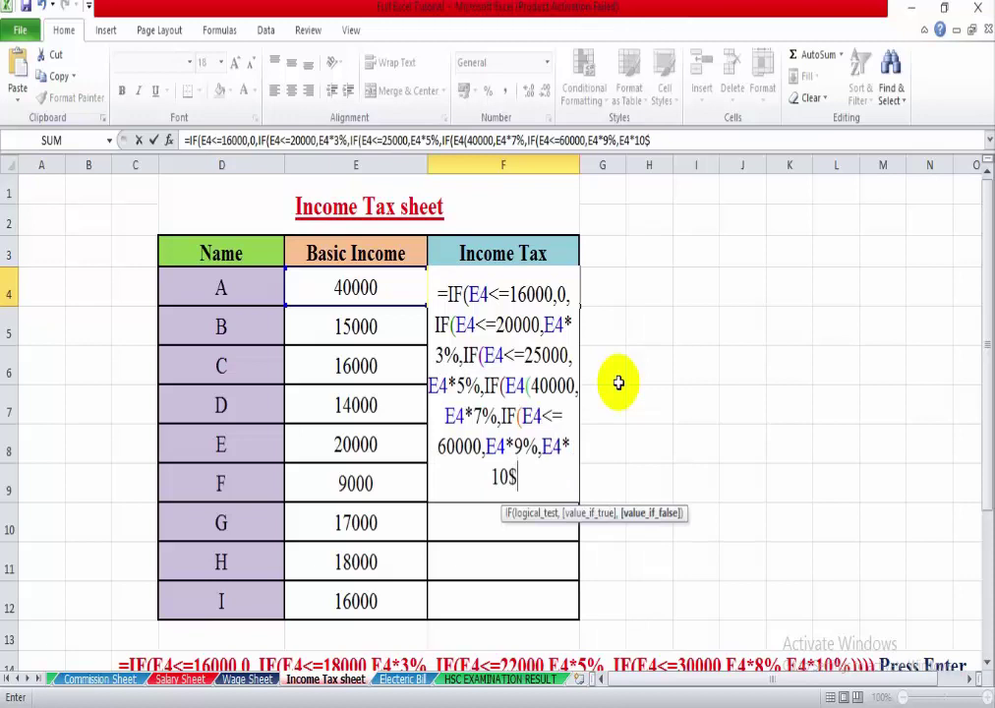
- Replace the stray $ with % so the default reads E4*10%, and close every IF
{"action": "key", "text": "BackSpace"}
{"action": "type", "text": "%"}
{"action": "type", "text": ")))"}
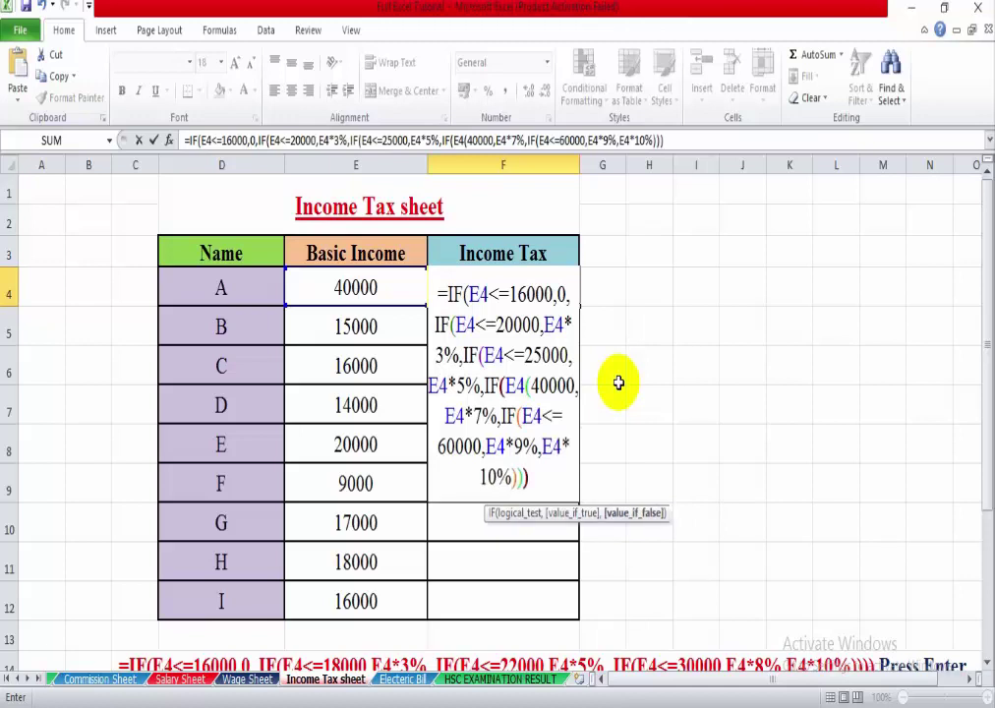
{"action": "type", "text": "))"}
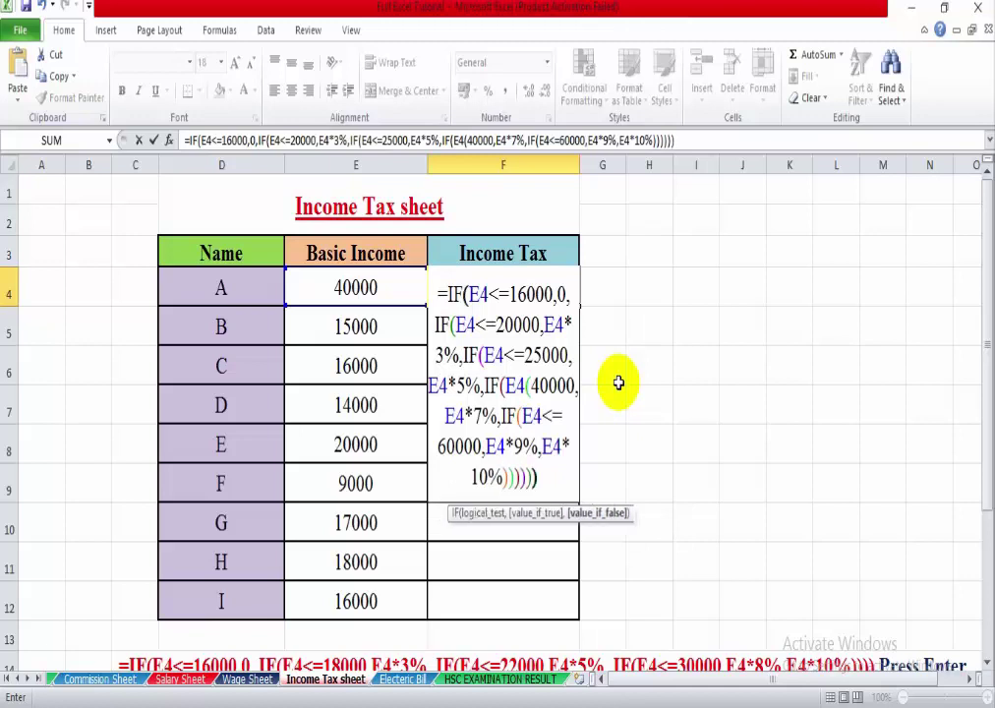
{"action": "type", "text": ")"}
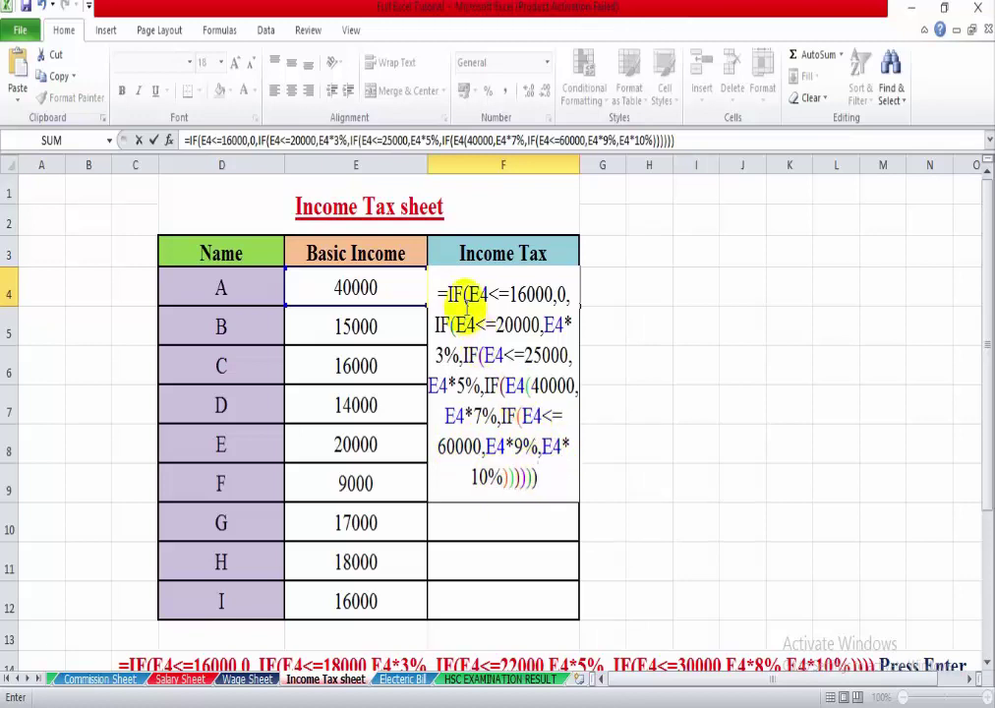
- Review the second IF part of the formula and return the cursor to its end
{"action": "left_click_drag", "start_coordinate": [435, 324], "coordinate": [455, 361]}
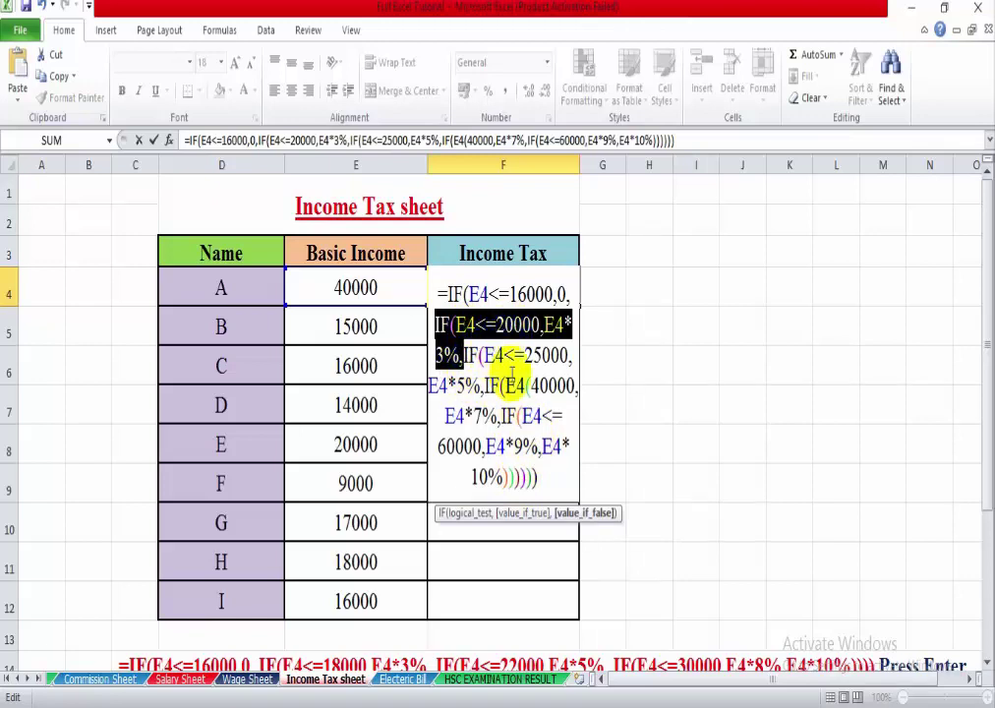
{"action": "left_click", "coordinate": [541, 475]}
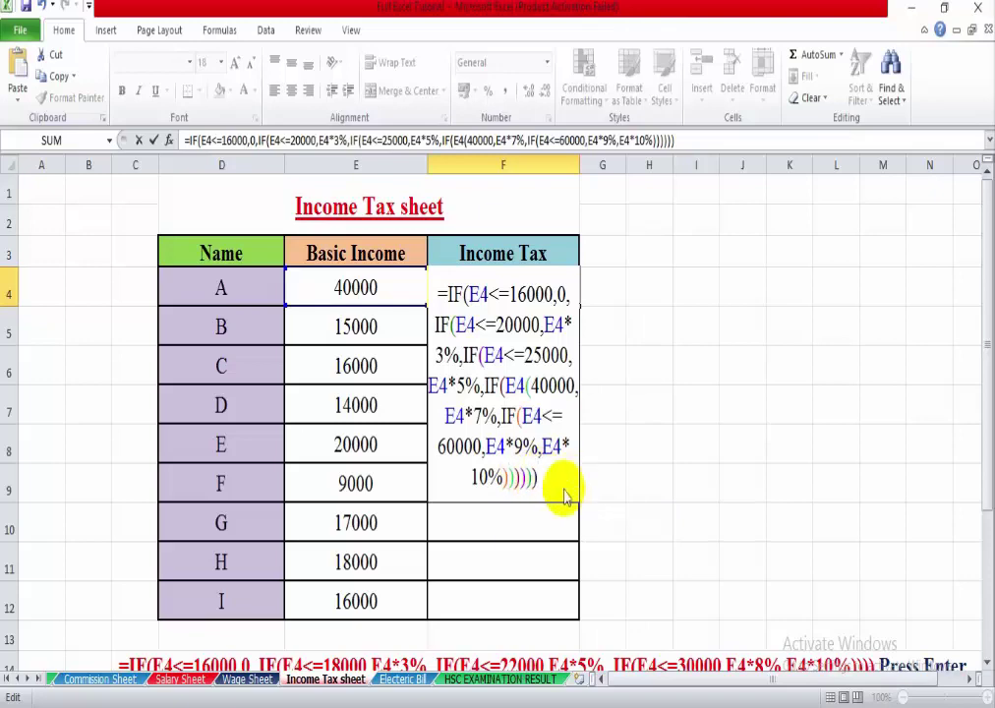
- After the error prompt, correct the test to E4<=40000 and balance the five closing parentheses
{"action": "key", "text": "Return"}
{"action": "key", "text": "Return"}
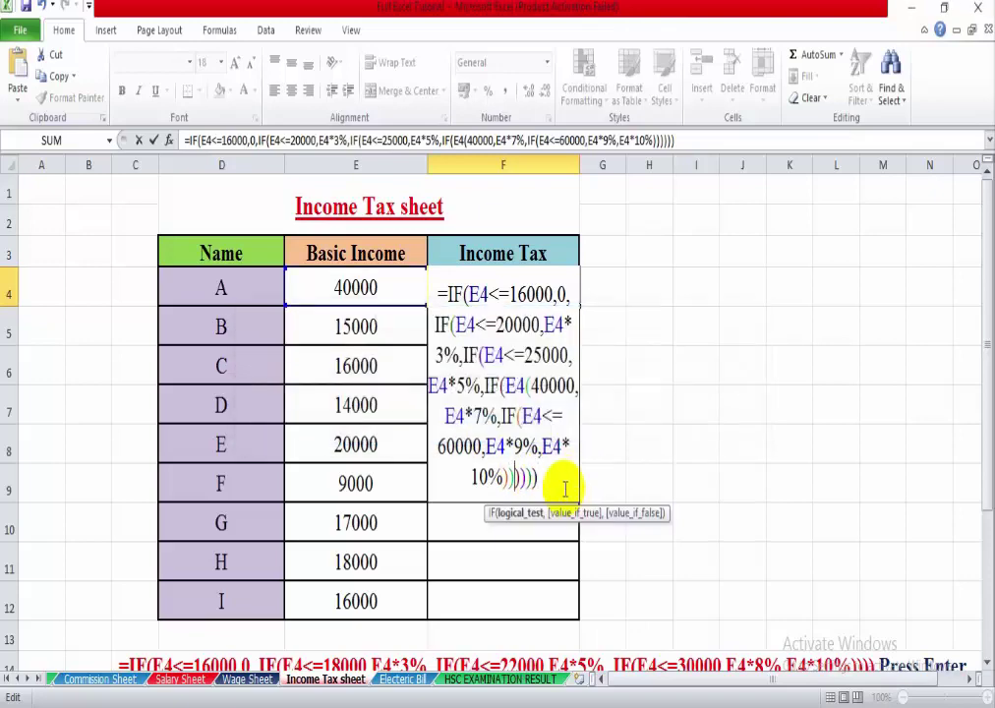
{"action": "left_click_drag", "start_coordinate": [553, 475], "coordinate": [504, 476]}
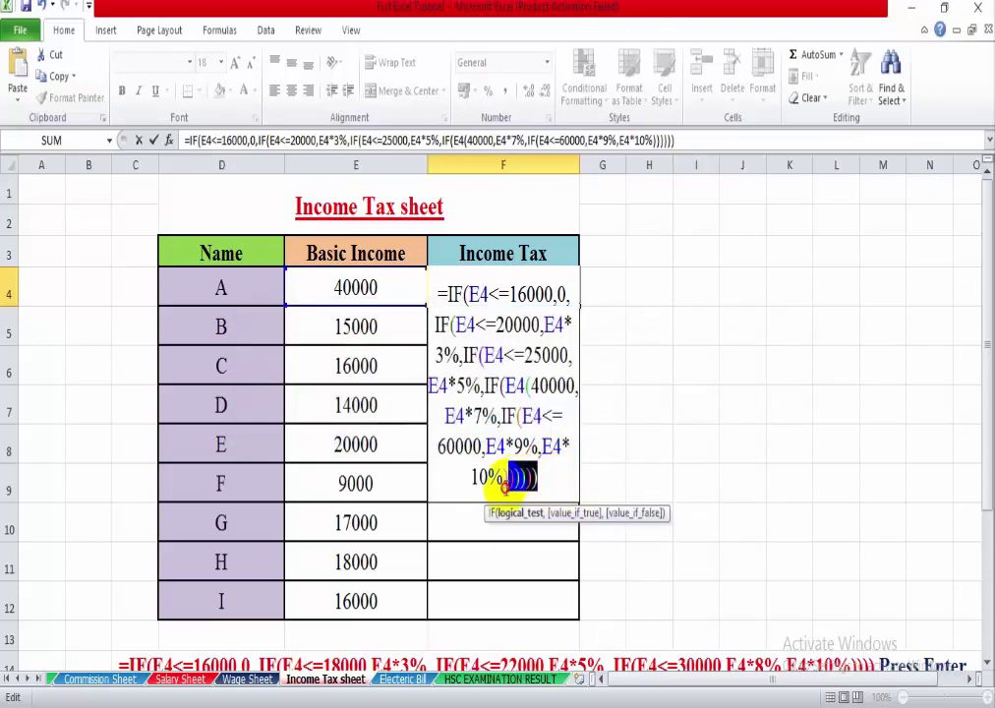
{"action": "key", "text": "BackSpace"}
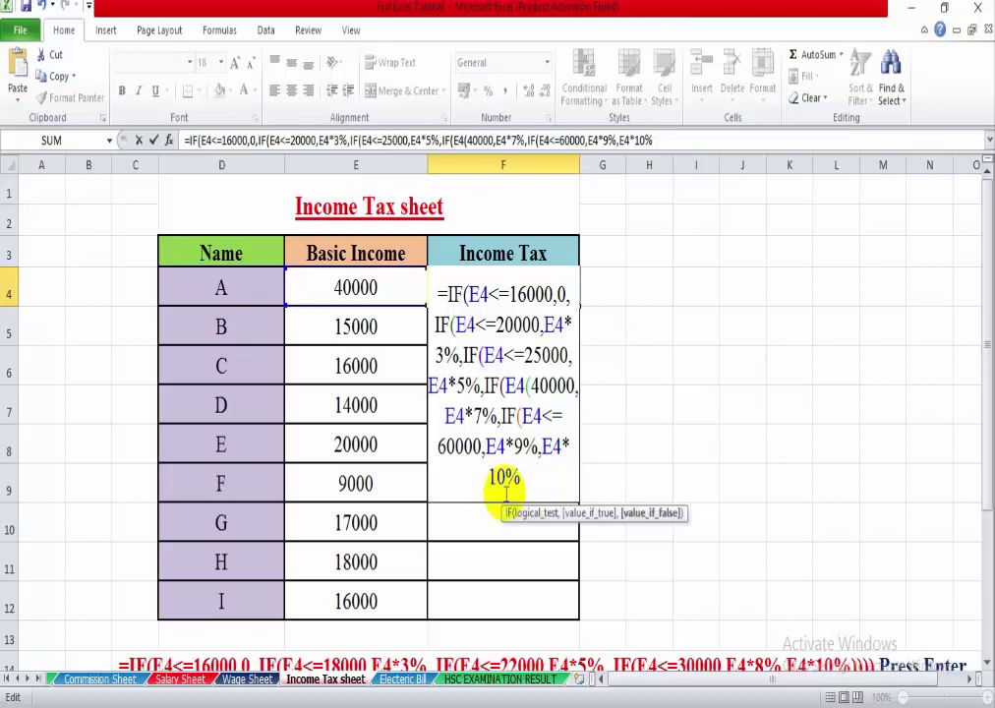
{"action": "type", "text": "))"}
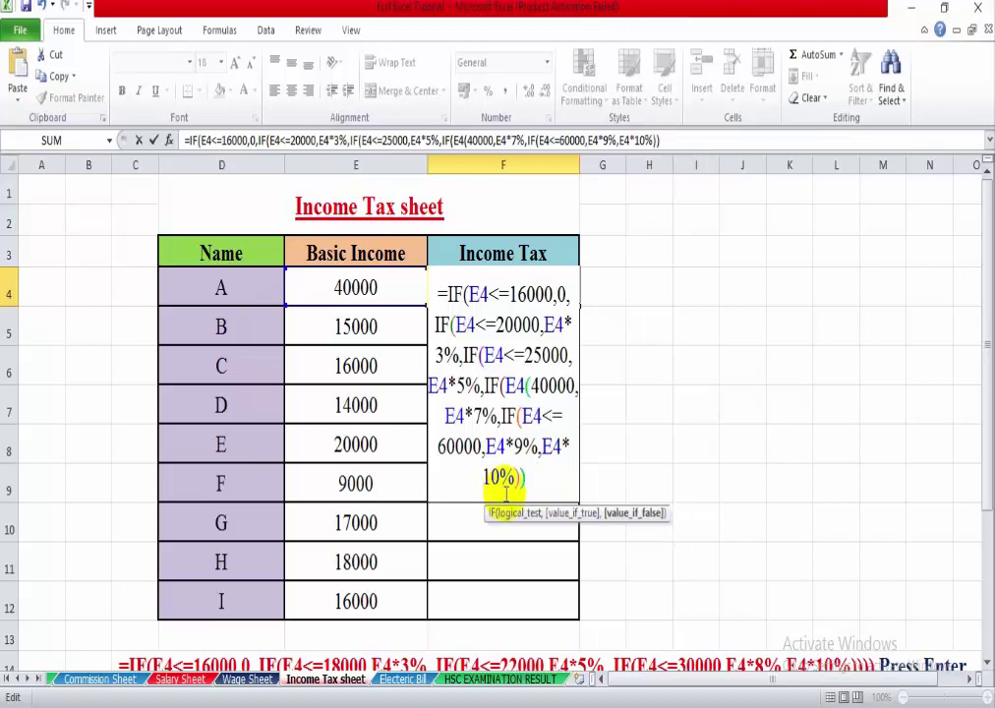
{"action": "type", "text": "))"}
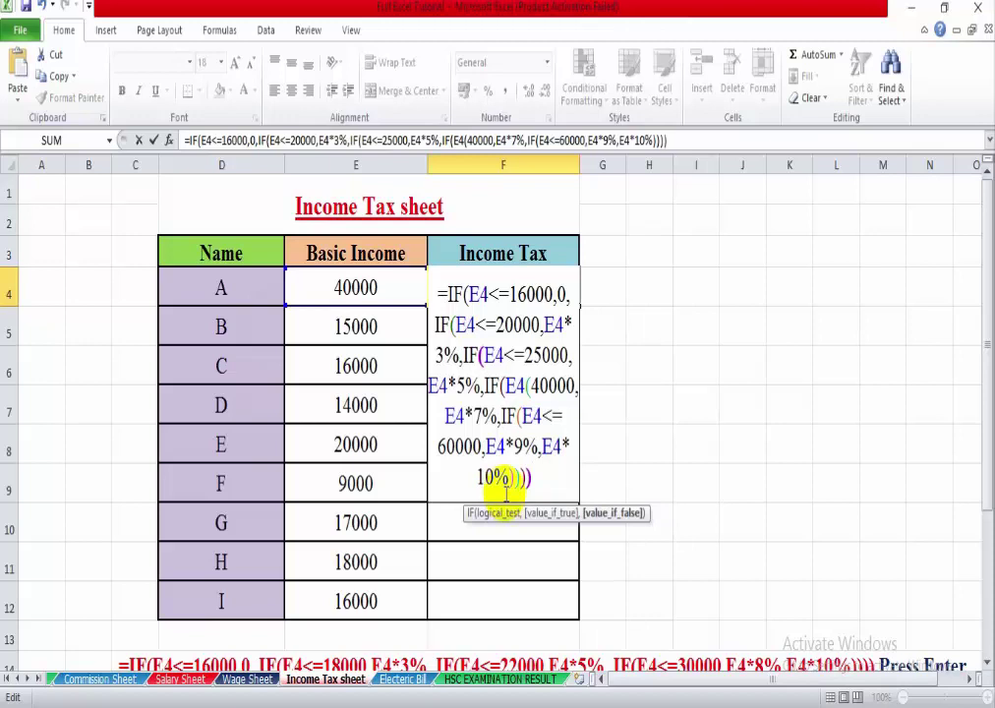
{"action": "type", "text": ")"}
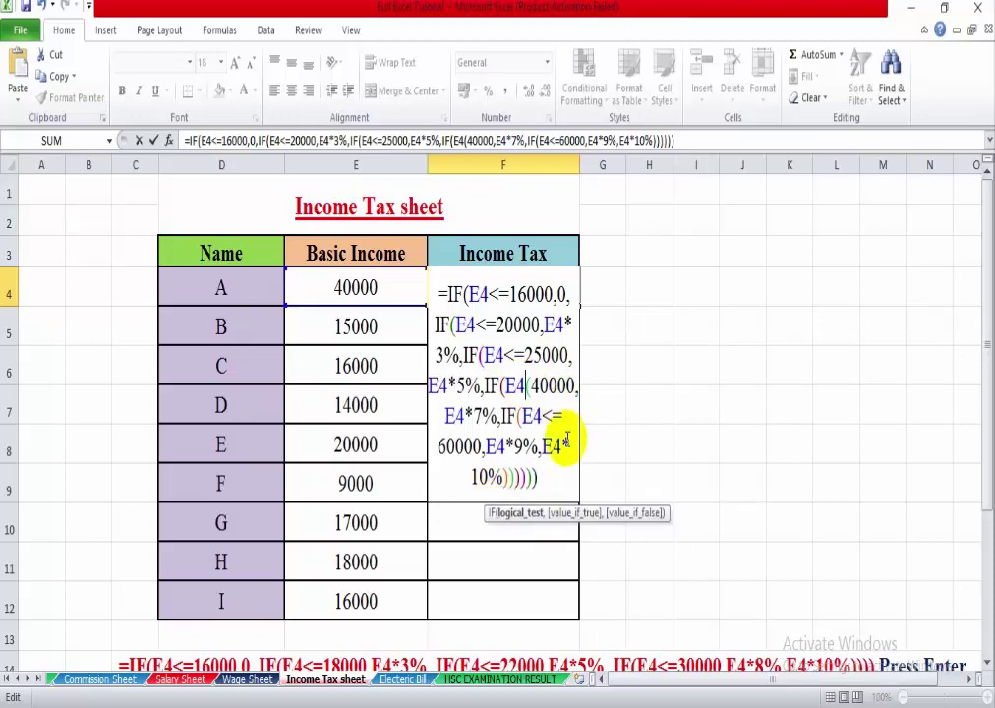
{"action": "type", "text": "<"}
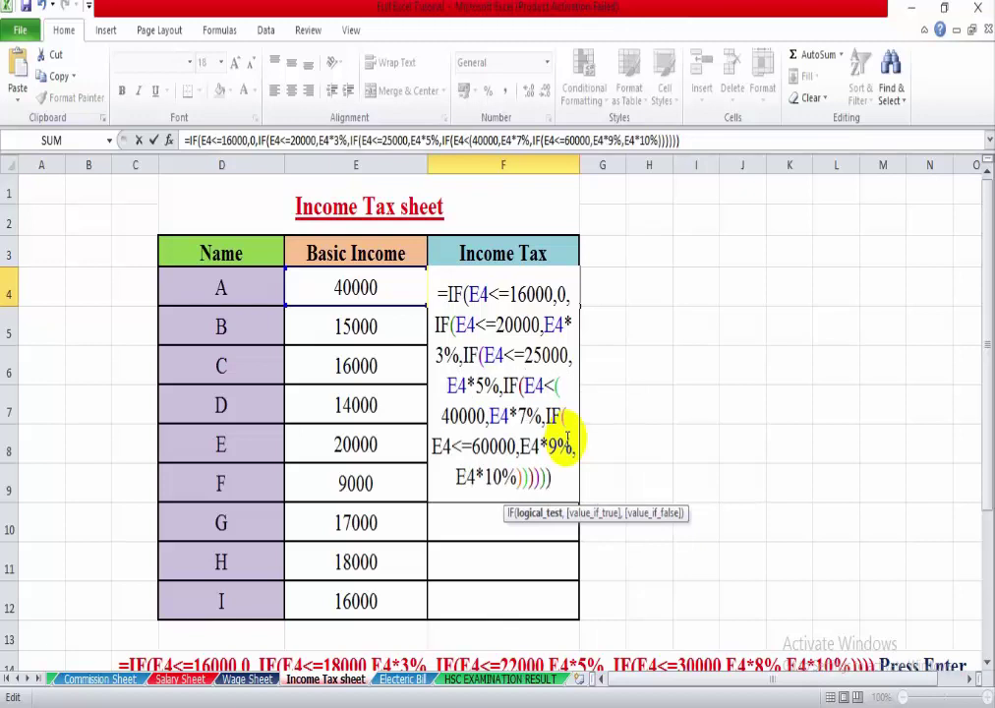
{"action": "type", "text": "="}
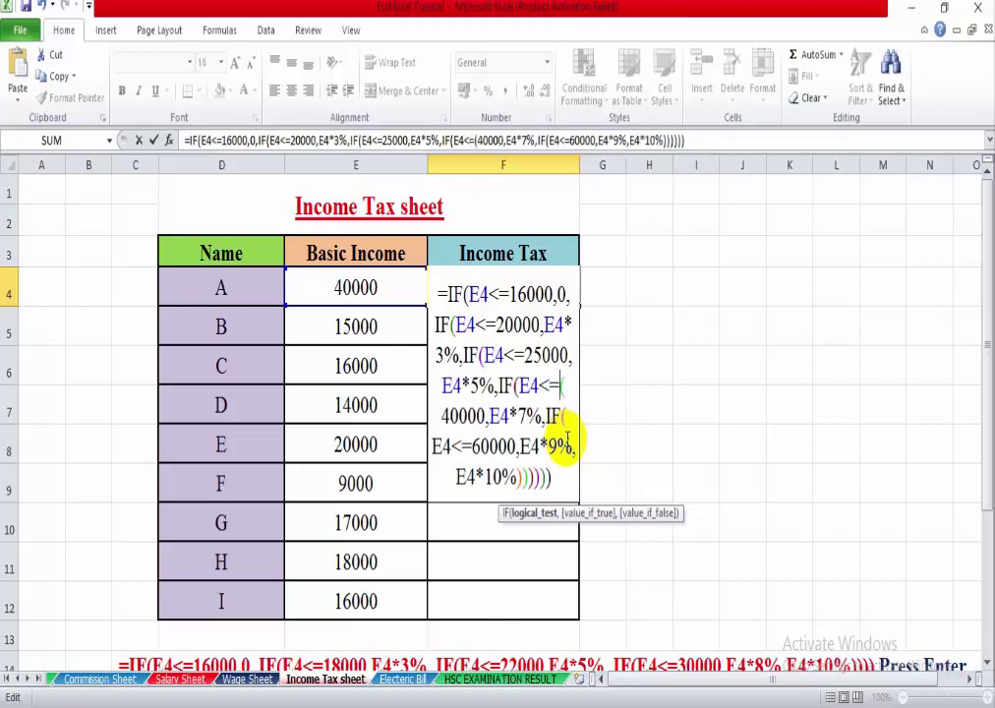
{"action": "key", "text": "BackSpace"}
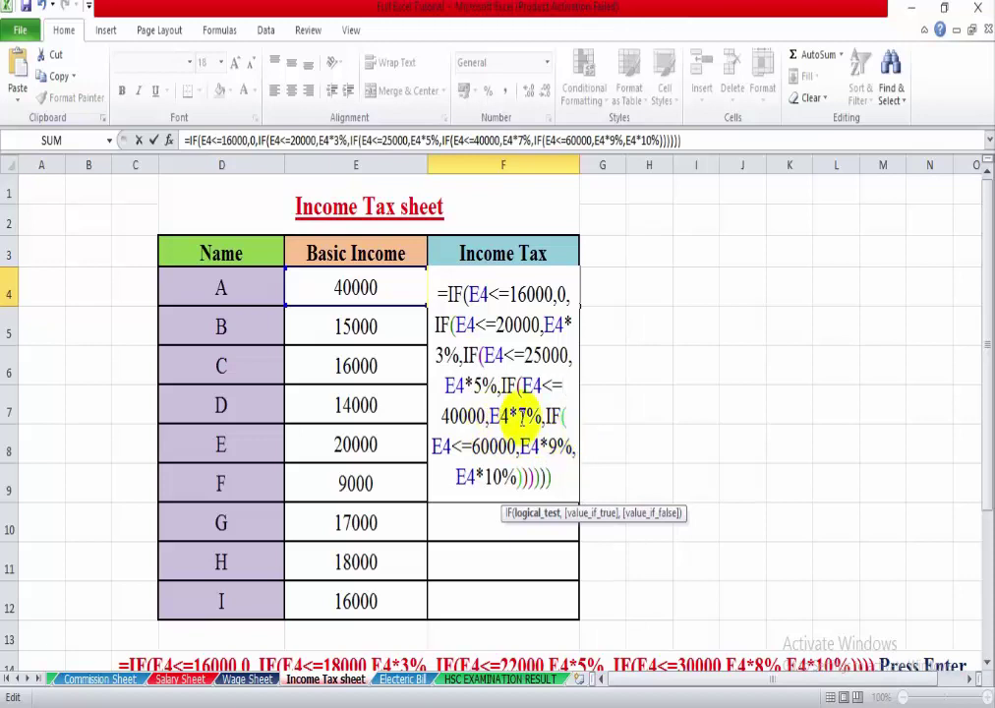
{"action": "left_click", "coordinate": [571, 485]}
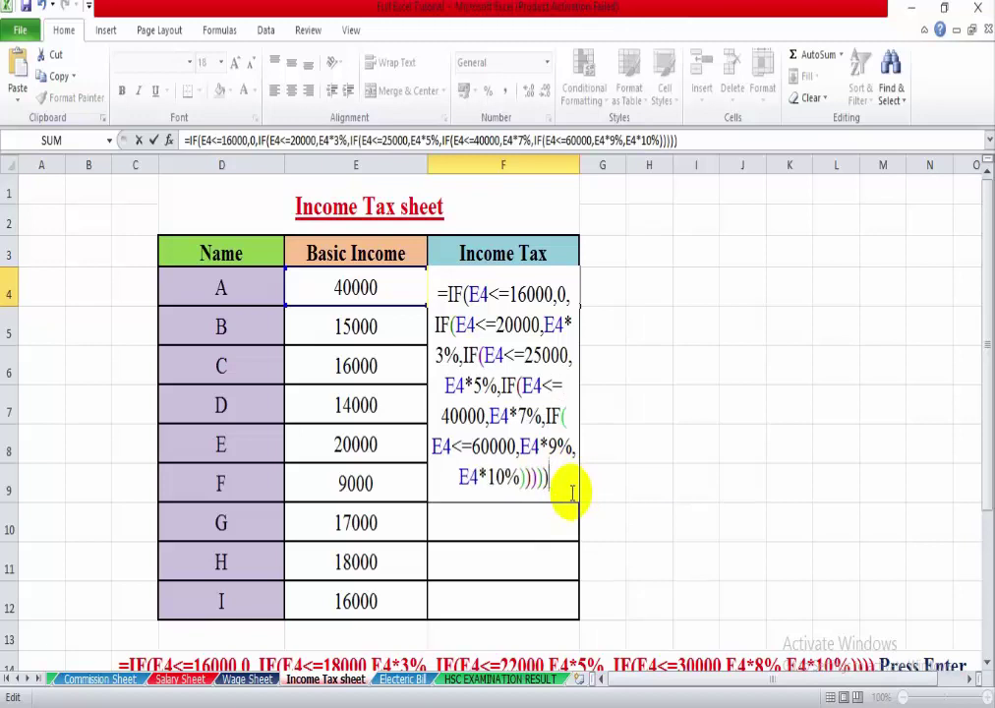
- Commit the slab tax formula in F4, which shows 2800, and reselect F4
{"action": "key", "text": "Return"}
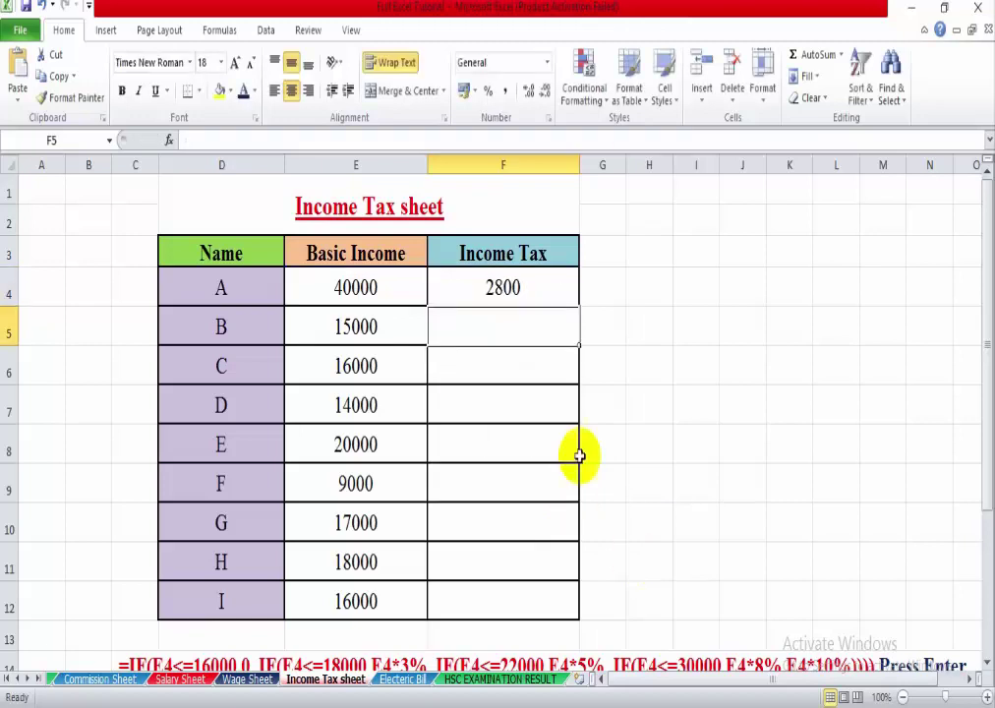
{"action": "left_click", "coordinate": [640, 298]}
{"action": "left_click", "coordinate": [513, 288]}
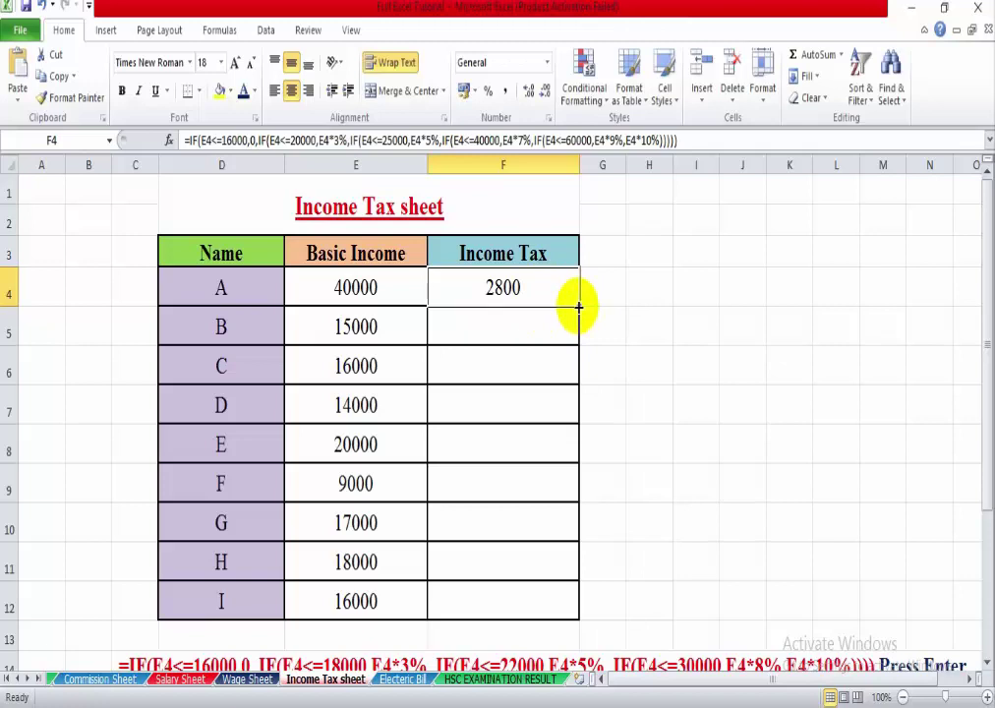
- Fill F4's formula down to F12, giving 2800, 0, 0, 0, 600, 0, 510, 540, 0
{"action": "left_click_drag", "start_coordinate": [579, 307], "coordinate": [559, 611]}
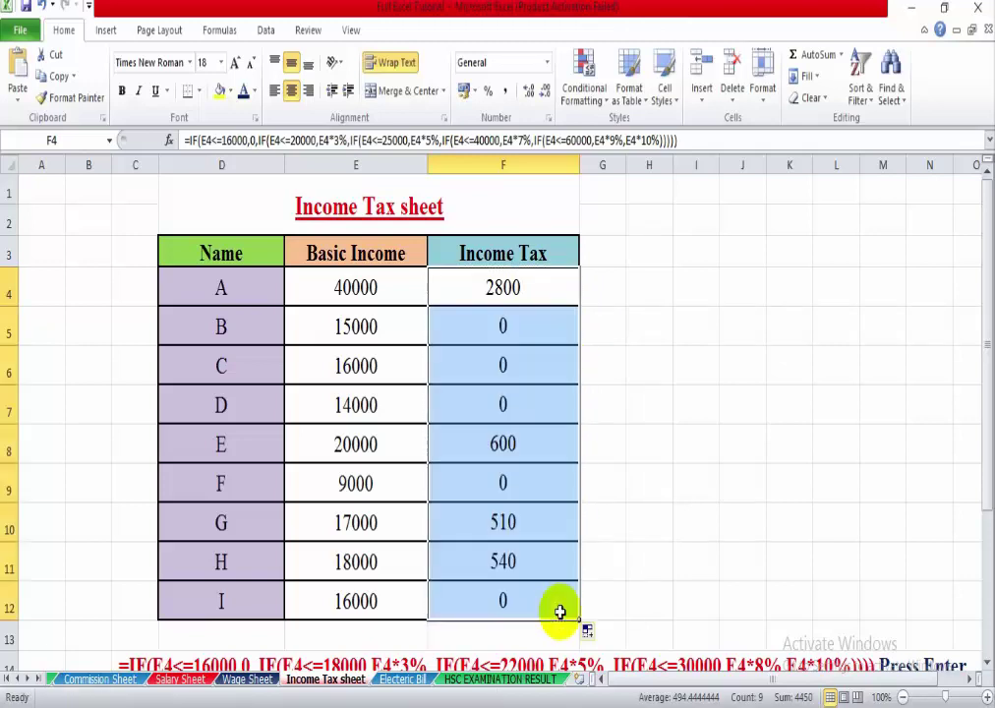
{"action": "left_click", "coordinate": [543, 523]}
{"action": "left_click", "coordinate": [635, 320]}
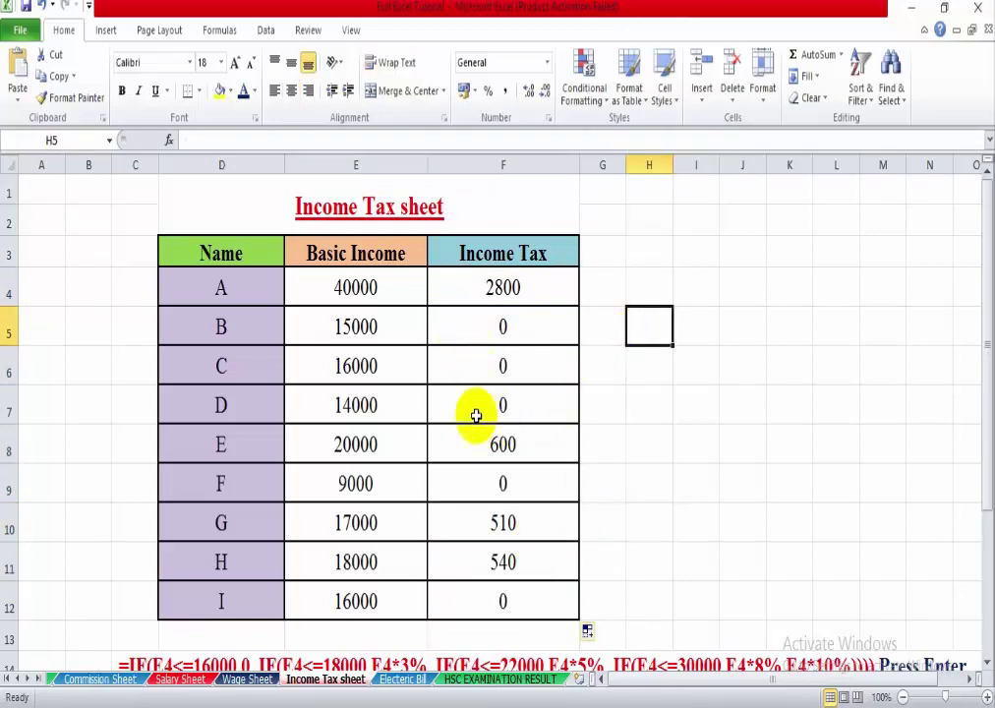
{"action": "left_click", "coordinate": [388, 288]}
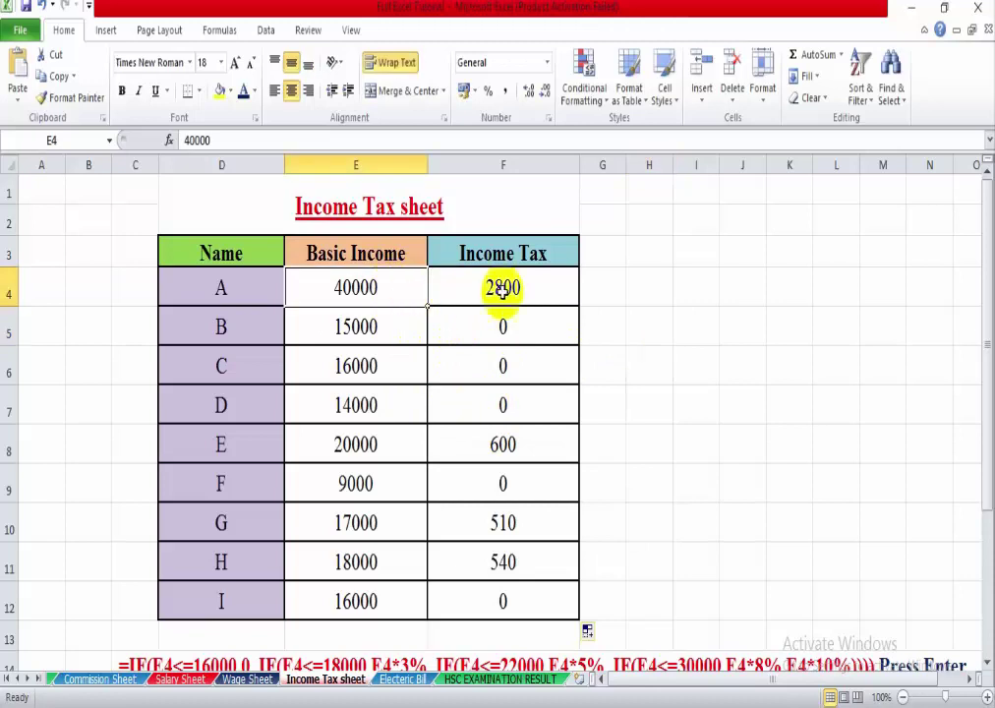
{"action": "left_click", "coordinate": [539, 290]}
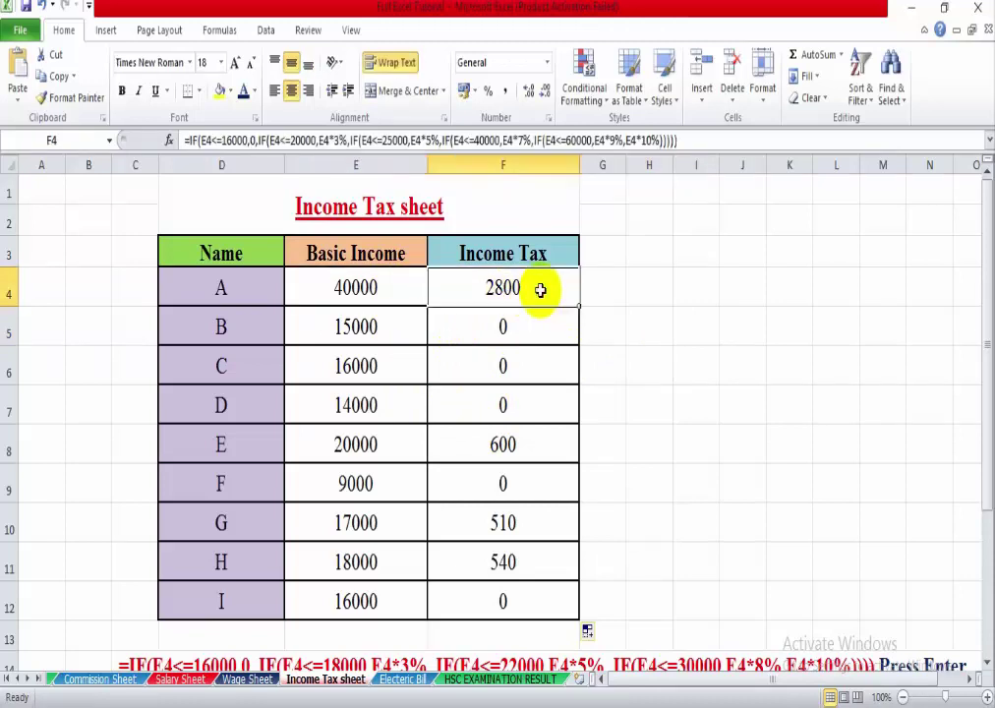
{"action": "left_click", "coordinate": [387, 330]}
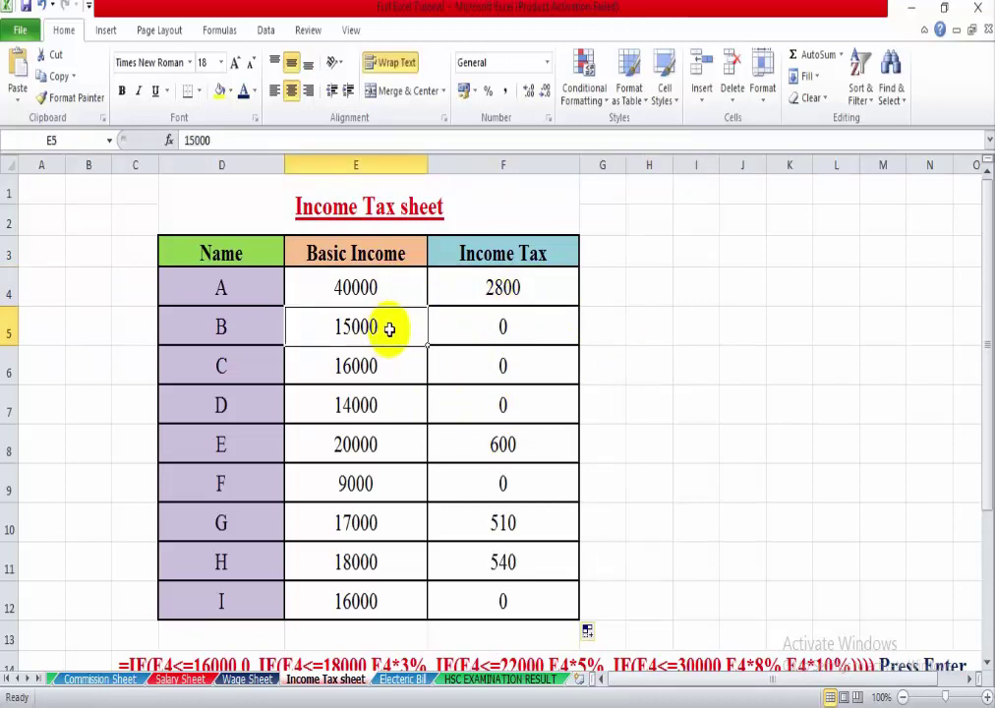
{"action": "left_click", "coordinate": [489, 365]}
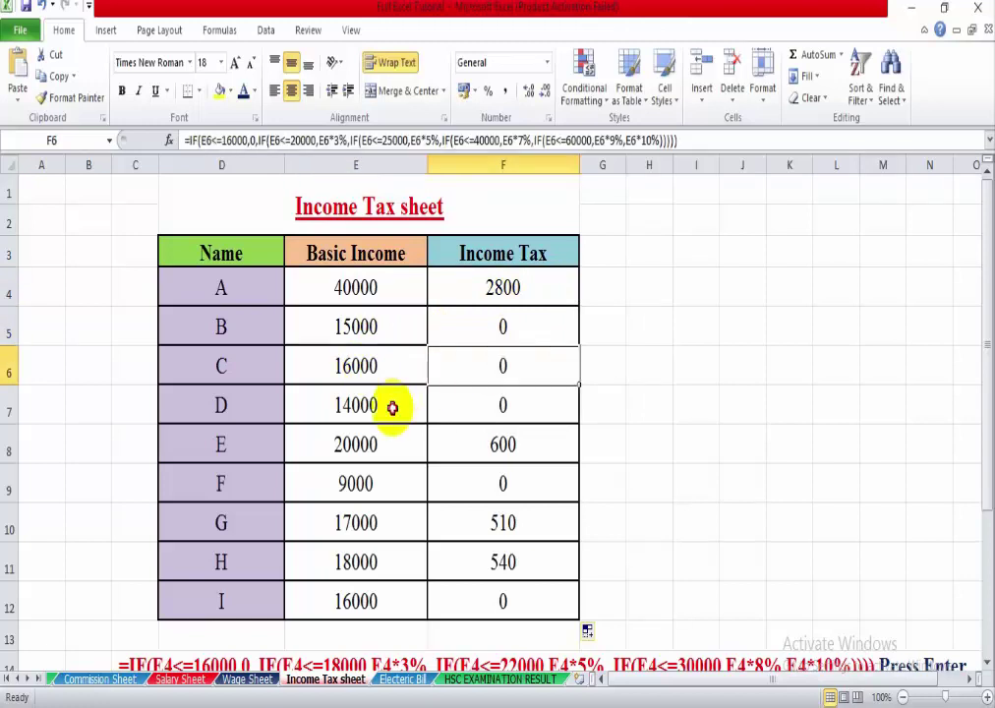
{"action": "left_click", "coordinate": [497, 404]}
{"action": "left_click", "coordinate": [382, 446]}
{"action": "left_click", "coordinate": [460, 445]}
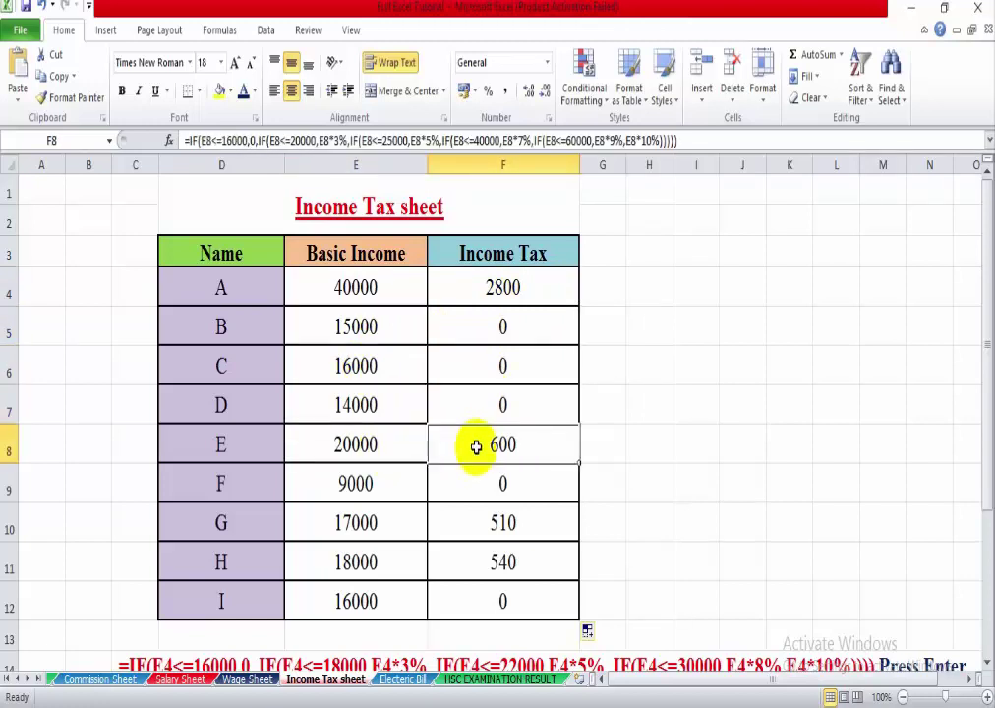
{"action": "left_click", "coordinate": [388, 480]}
{"action": "left_click", "coordinate": [482, 486]}
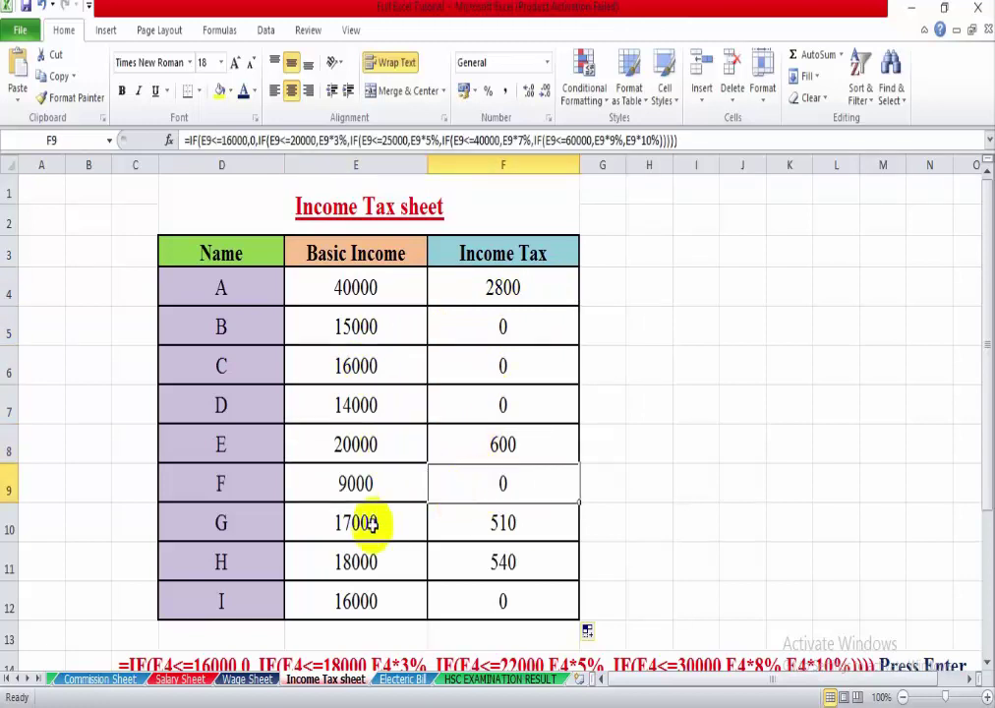
{"action": "left_click", "coordinate": [368, 522]}
{"action": "left_click", "coordinate": [386, 565]}
{"action": "left_click", "coordinate": [466, 606]}
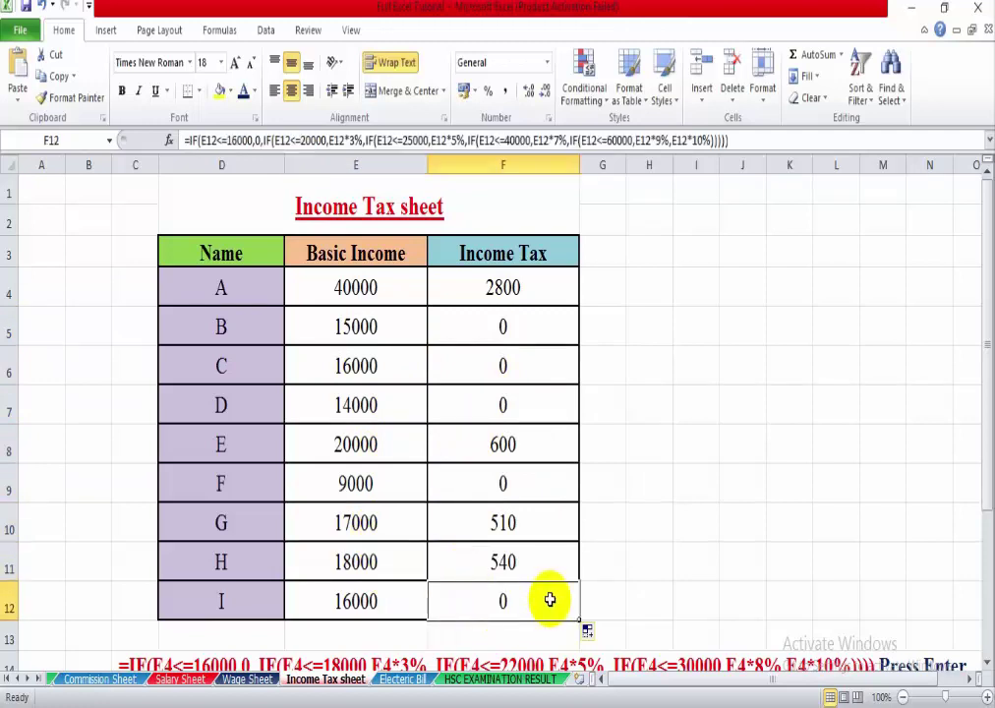
{"action": "left_click", "coordinate": [526, 561]}
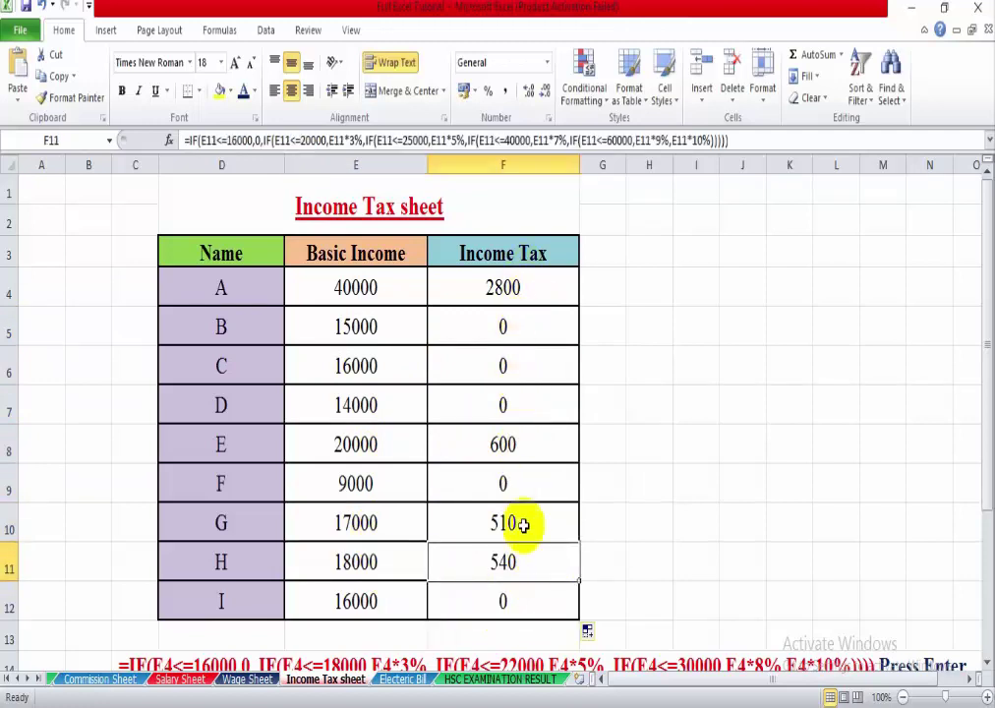
{"action": "left_click", "coordinate": [633, 373]}
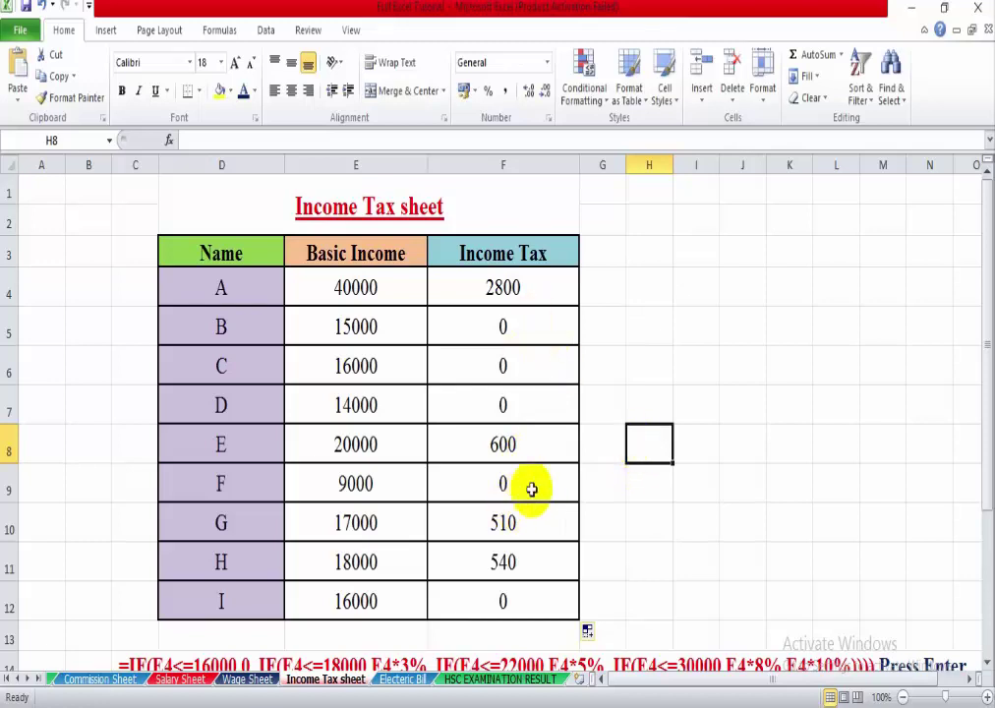
{"action": "left_click", "coordinate": [649, 393]}
{"action": "scroll", "coordinate": [641, 466], "scroll_direction": "down", "scroll_amount": 1}
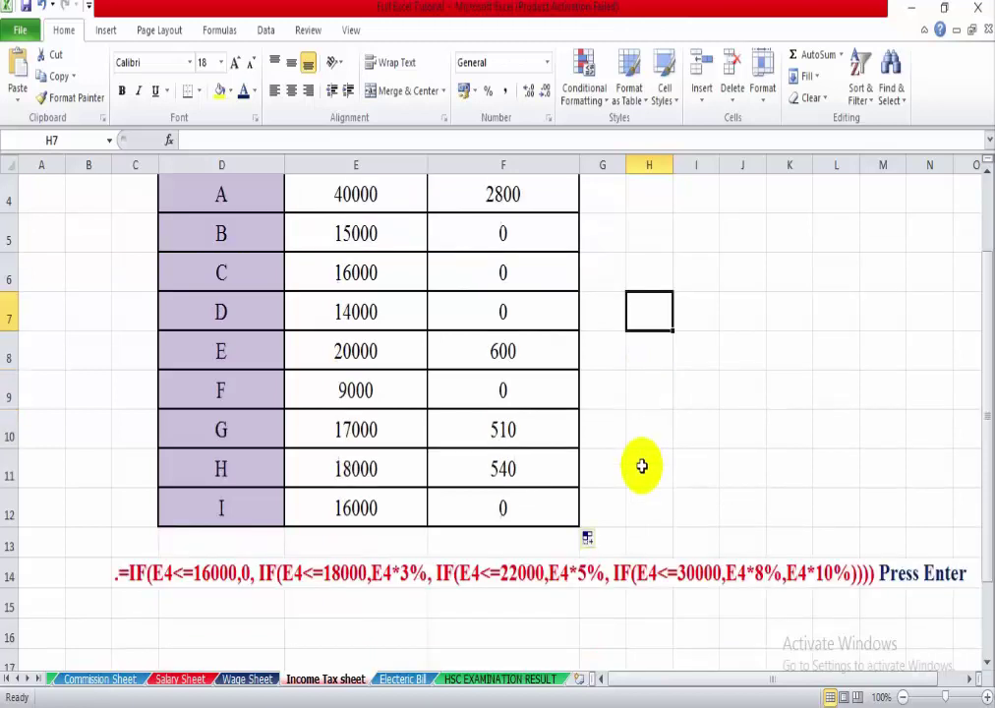
{"action": "left_click", "coordinate": [656, 433]}
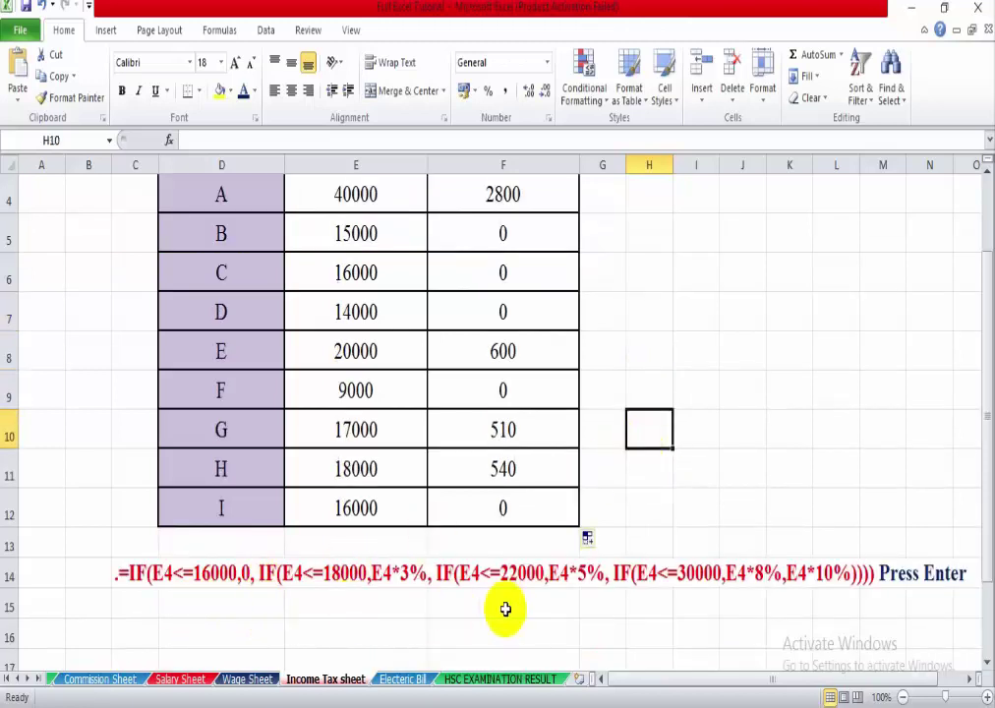
{"action": "mouse_move", "coordinate": [635, 678]}
{"action": "left_mouse_down"}
{"action": "mouse_move", "coordinate": [660, 678]}
{"action": "mouse_move", "coordinate": [653, 682]}
{"action": "left_mouse_up"}
{"action": "left_click", "coordinate": [674, 358]}
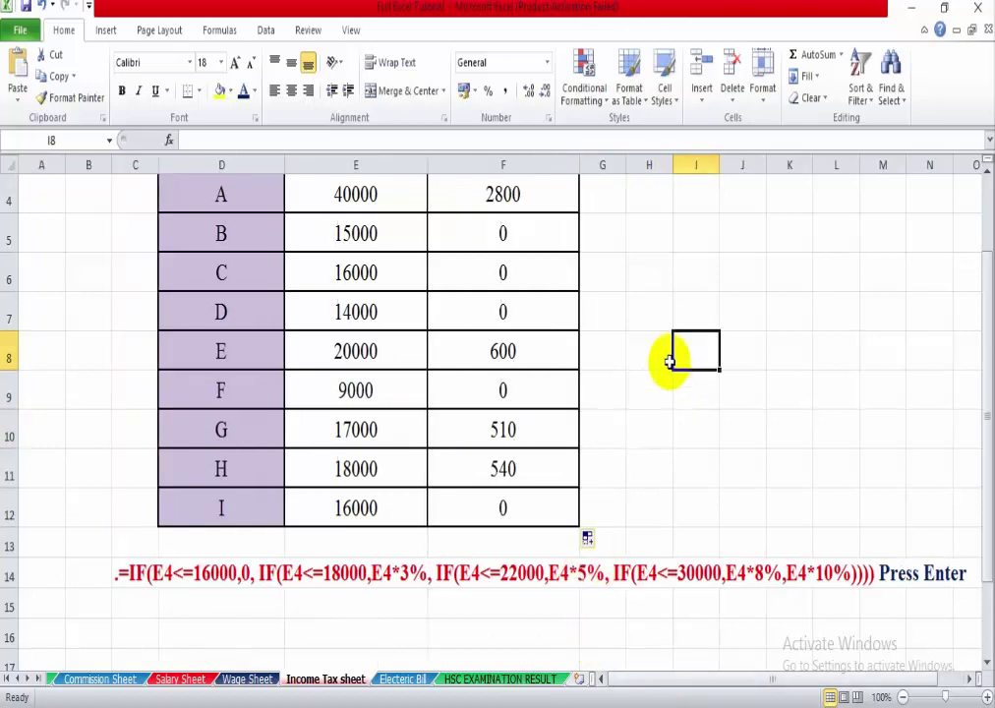
{"action": "scroll", "coordinate": [644, 422], "scroll_direction": "up", "scroll_amount": 1}
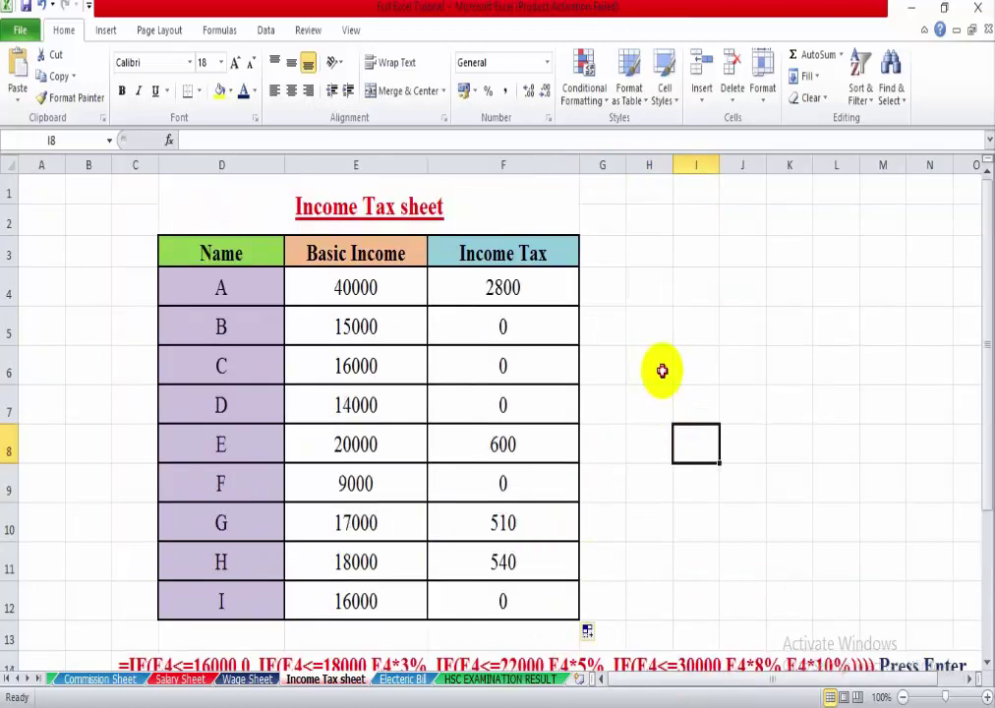
{"action": "left_click", "coordinate": [662, 371]}
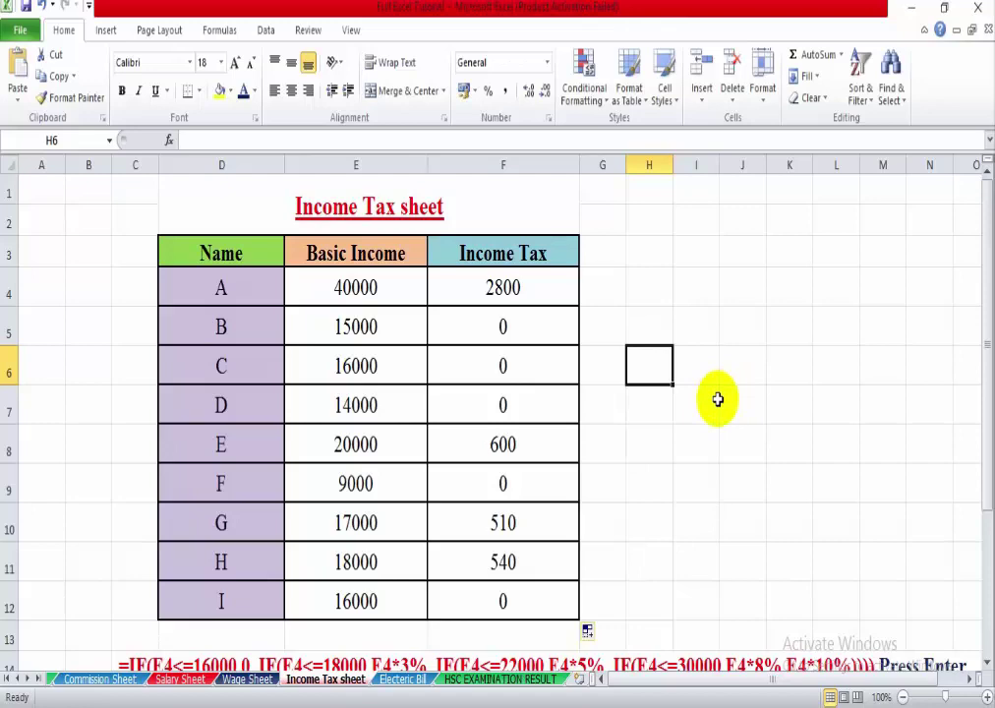